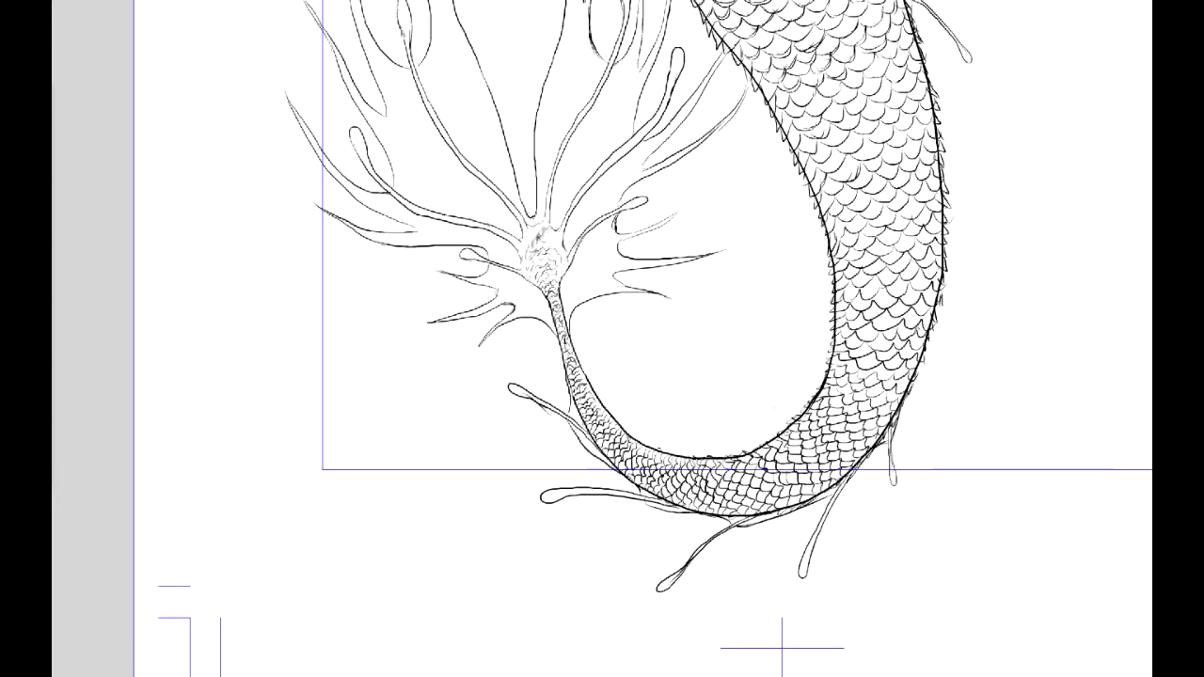
- Erase the smooth contour line along the inner curve of the mermaid's tail, leaving the scale edges as its outline
{"action": "left_click_drag", "start_coordinate": [659, 160], "coordinate": [535, 591]}
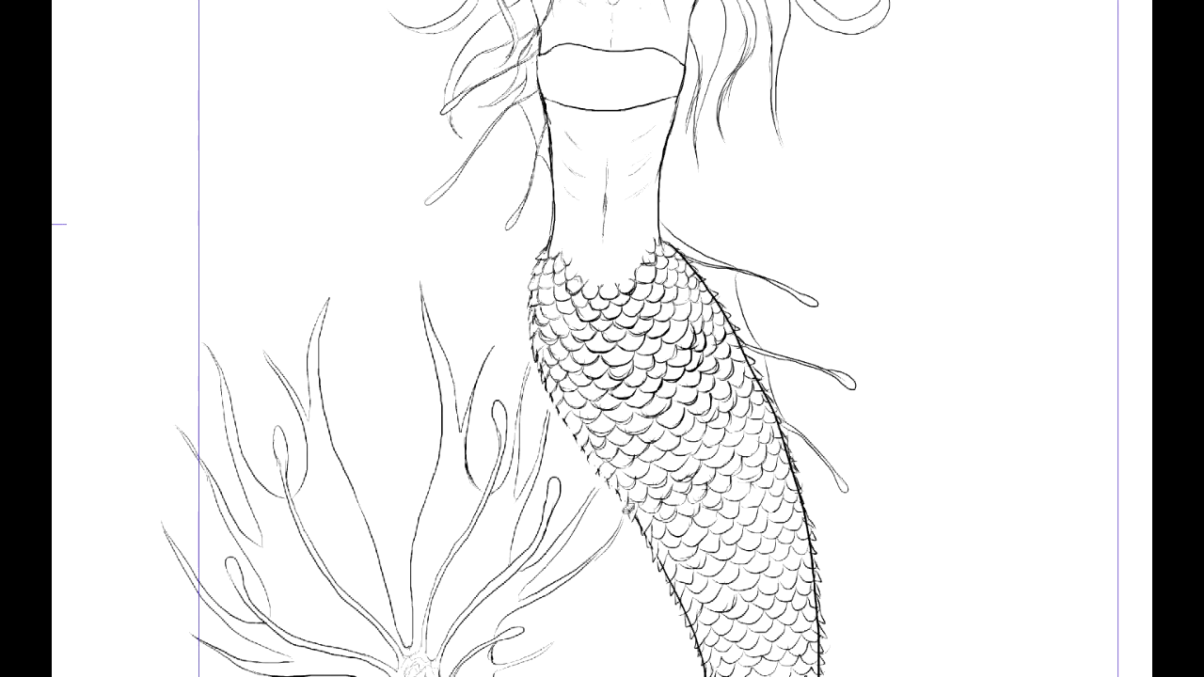
{"action": "scroll", "coordinate": [673, 602], "scroll_direction": "down", "scroll_amount": 5}
{"action": "mouse_move", "coordinate": [679, 236]}
{"action": "left_mouse_down"}
{"action": "mouse_move", "coordinate": [715, 356]}
{"action": "mouse_move", "coordinate": [711, 434]}
{"action": "mouse_move", "coordinate": [667, 493]}
{"action": "left_mouse_up"}
{"action": "mouse_move", "coordinate": [701, 450]}
{"action": "left_mouse_down"}
{"action": "mouse_move", "coordinate": [643, 521]}
{"action": "mouse_move", "coordinate": [696, 476]}
{"action": "left_mouse_up"}
{"action": "left_click_drag", "start_coordinate": [726, 386], "coordinate": [717, 369]}
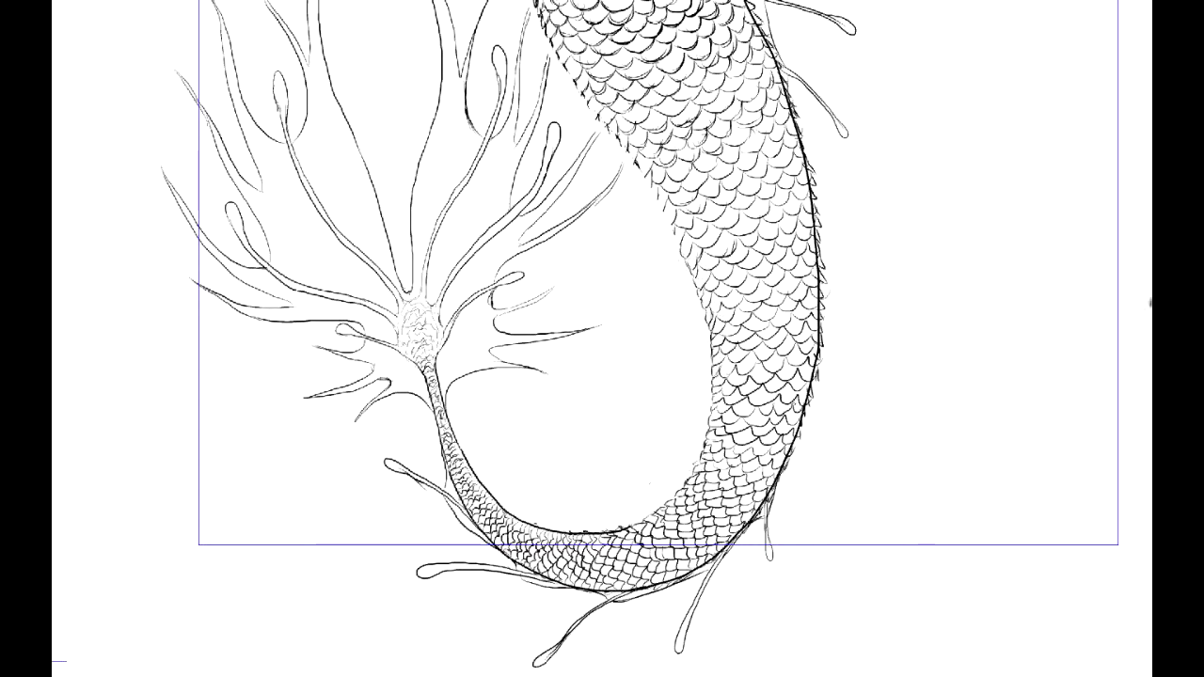
{"action": "scroll", "coordinate": [691, 254], "scroll_direction": "up", "scroll_amount": 5}
{"action": "left_click_drag", "start_coordinate": [574, 287], "coordinate": [660, 409]}
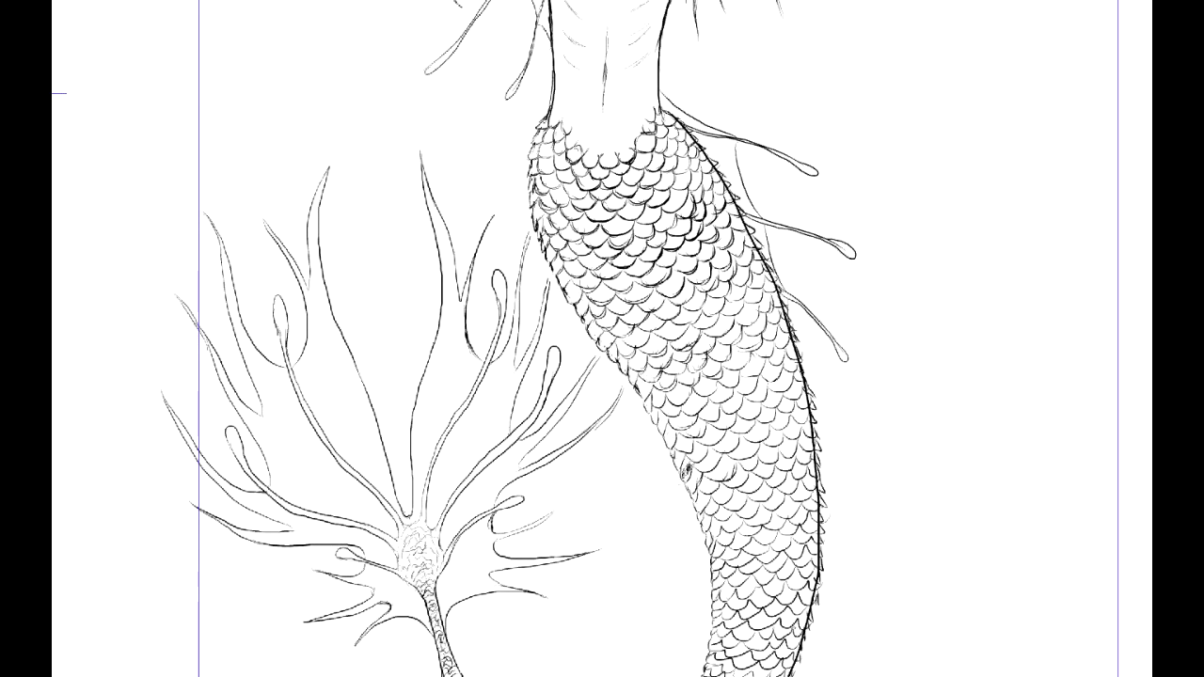
{"action": "scroll", "coordinate": [788, 517], "scroll_direction": "down", "scroll_amount": 4}
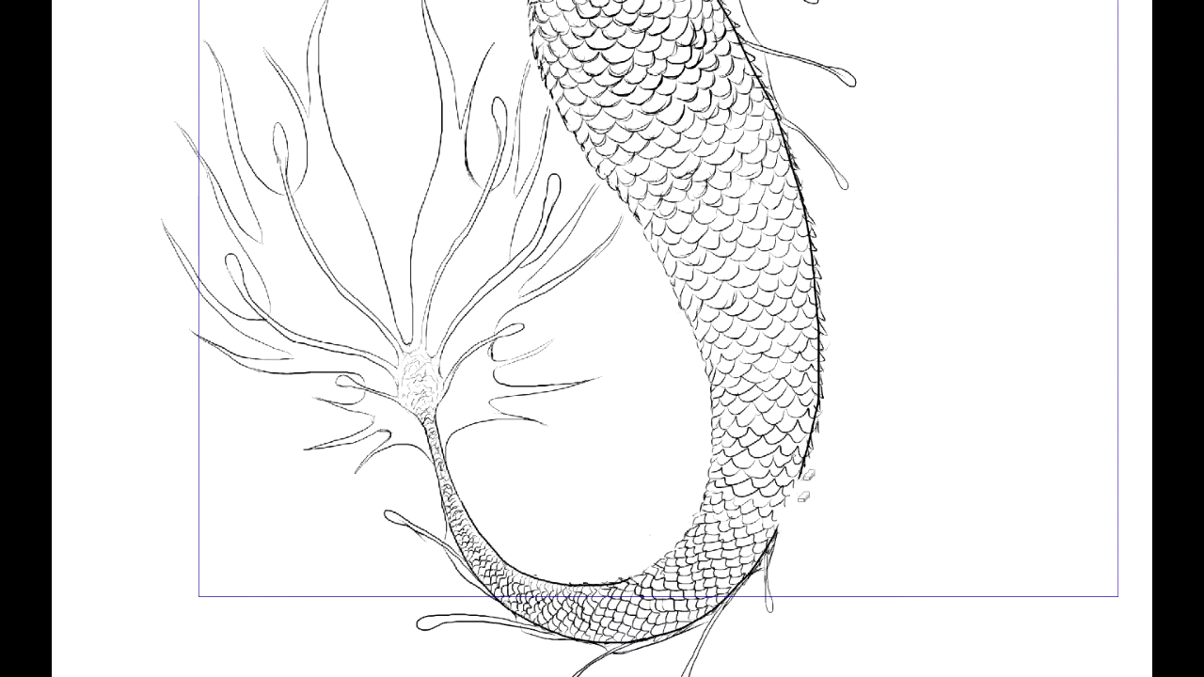
- Erase the heavy contour line along the outer curve of the tail, from the lower bend up to the hip
{"action": "left_click_drag", "start_coordinate": [827, 324], "coordinate": [820, 403]}
{"action": "left_click_drag", "start_coordinate": [822, 266], "coordinate": [825, 322]}
{"action": "scroll", "coordinate": [1063, 288], "scroll_direction": "up", "scroll_amount": 4}
{"action": "mouse_move", "coordinate": [811, 392]}
{"action": "left_mouse_down"}
{"action": "mouse_move", "coordinate": [821, 473]}
{"action": "mouse_move", "coordinate": [776, 266]}
{"action": "mouse_move", "coordinate": [691, 116]}
{"action": "mouse_move", "coordinate": [745, 198]}
{"action": "left_mouse_up"}
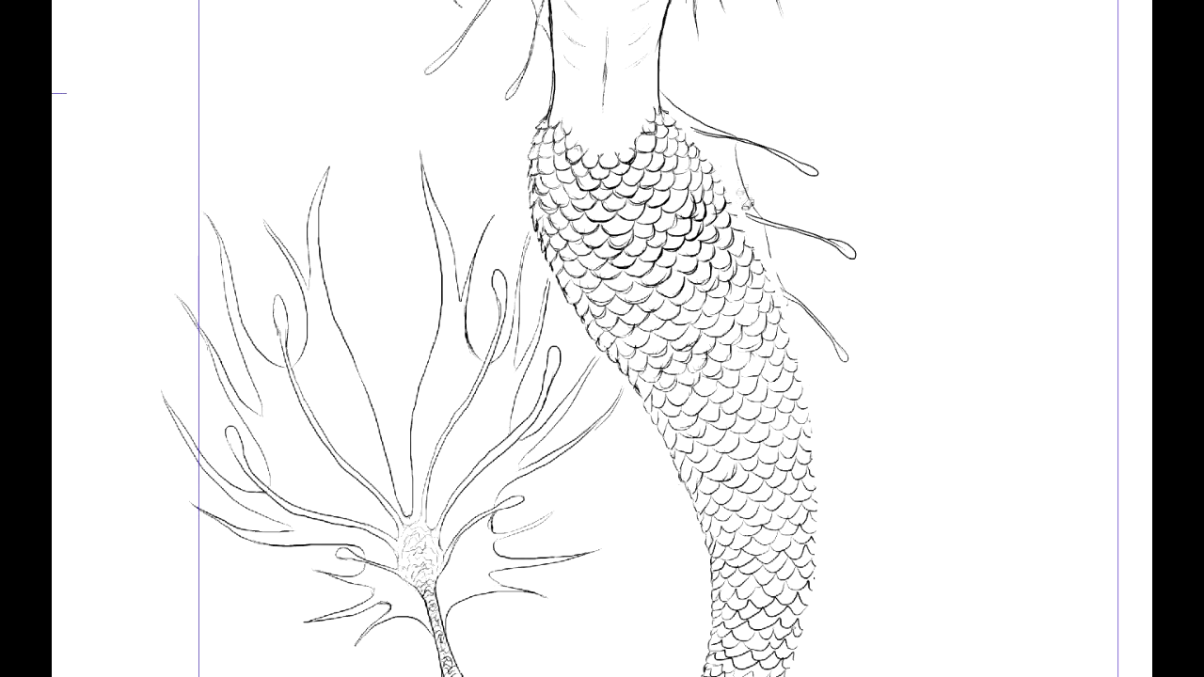
- Redraw the tendril bases and thin fin line where they meet the tail's outer edge, and touch up the lower outer edge
{"action": "left_click_drag", "start_coordinate": [696, 128], "coordinate": [723, 166]}
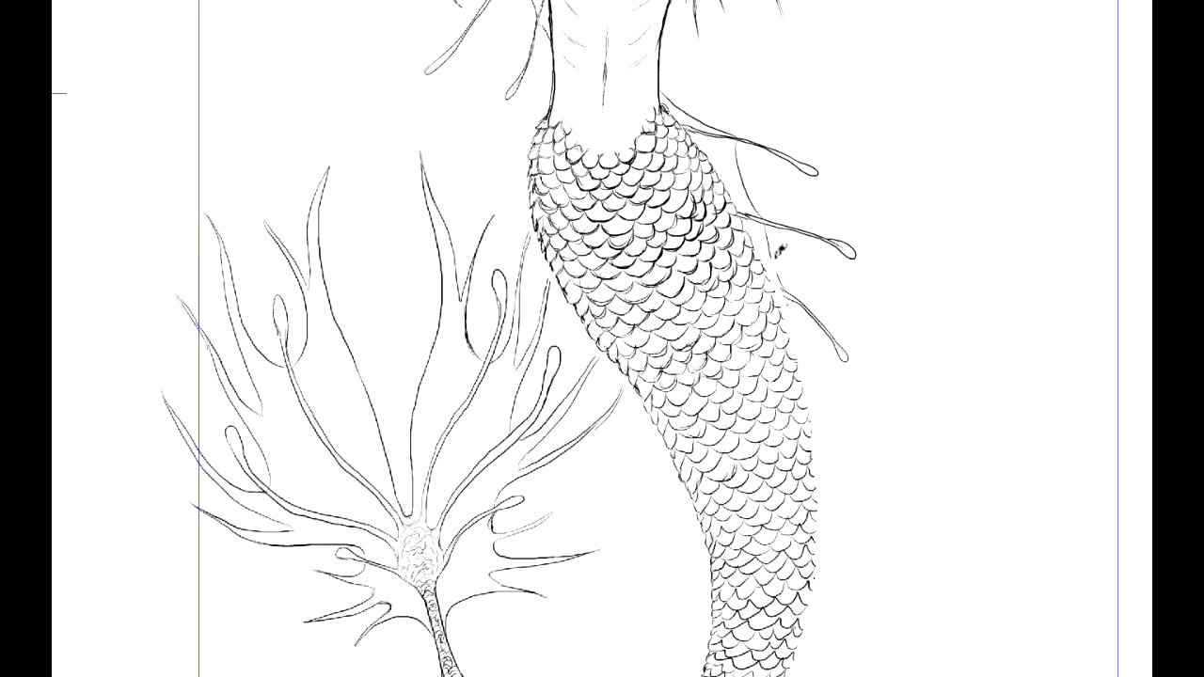
{"action": "left_click_drag", "start_coordinate": [773, 271], "coordinate": [812, 400]}
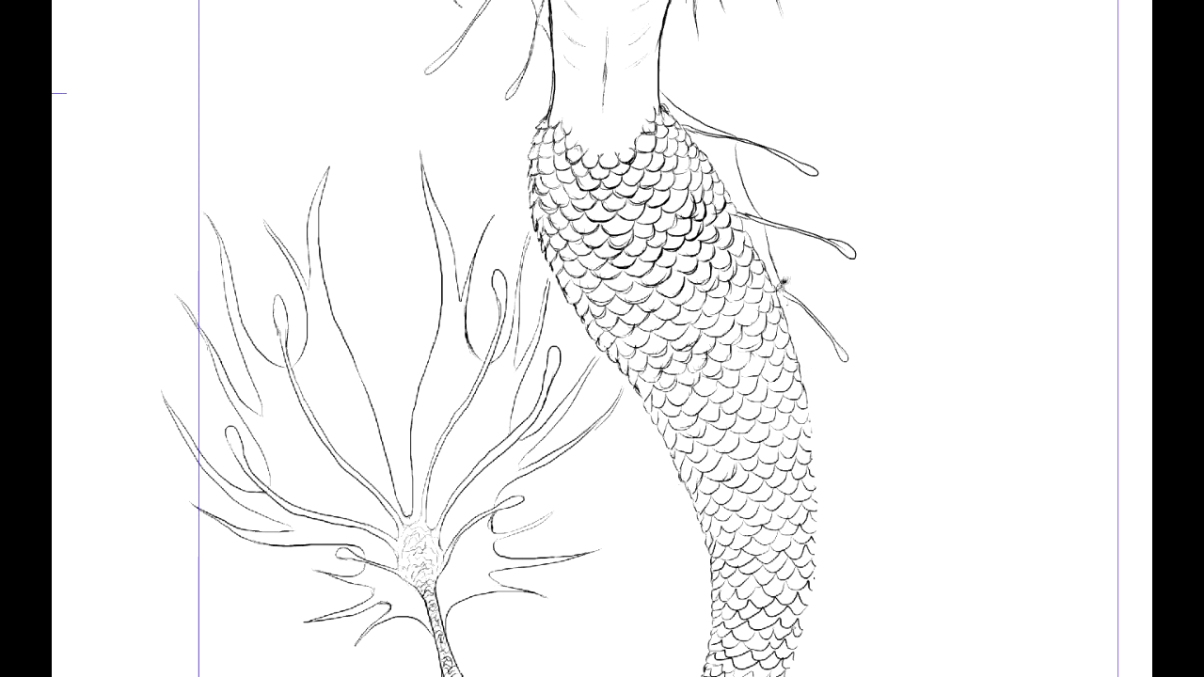
{"action": "left_click_drag", "start_coordinate": [1157, 315], "coordinate": [1157, 382]}
{"action": "left_click_drag", "start_coordinate": [813, 235], "coordinate": [821, 378]}
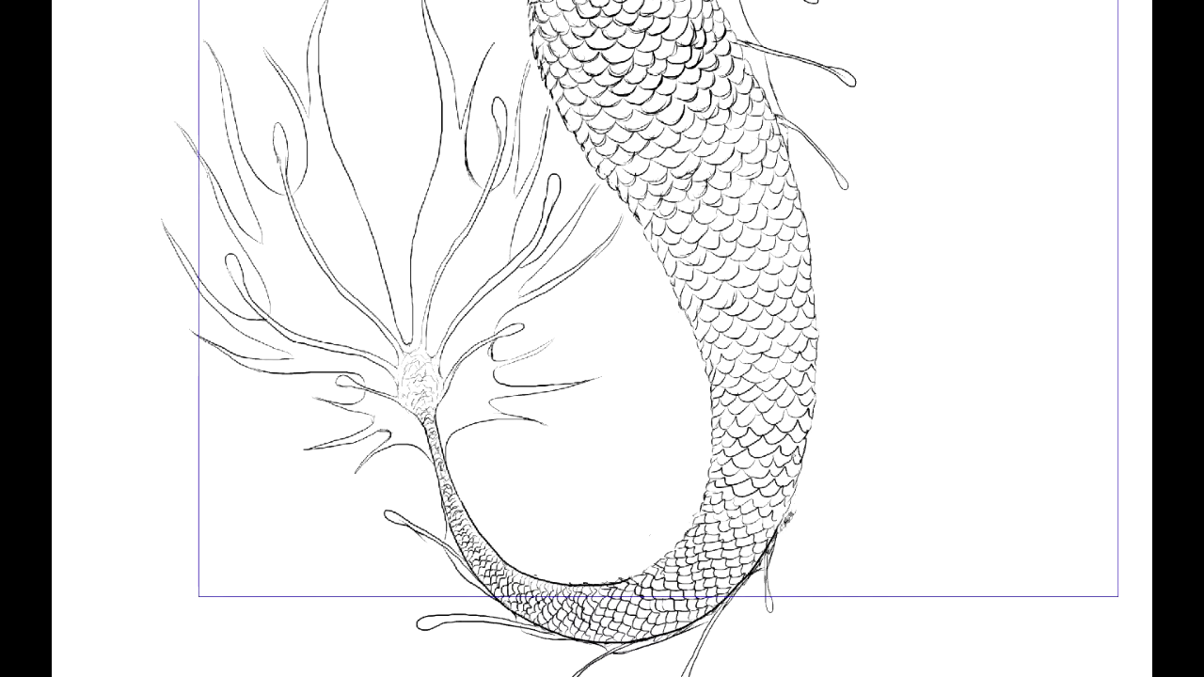
{"action": "scroll", "coordinate": [799, 470], "scroll_direction": "up", "scroll_amount": 3}
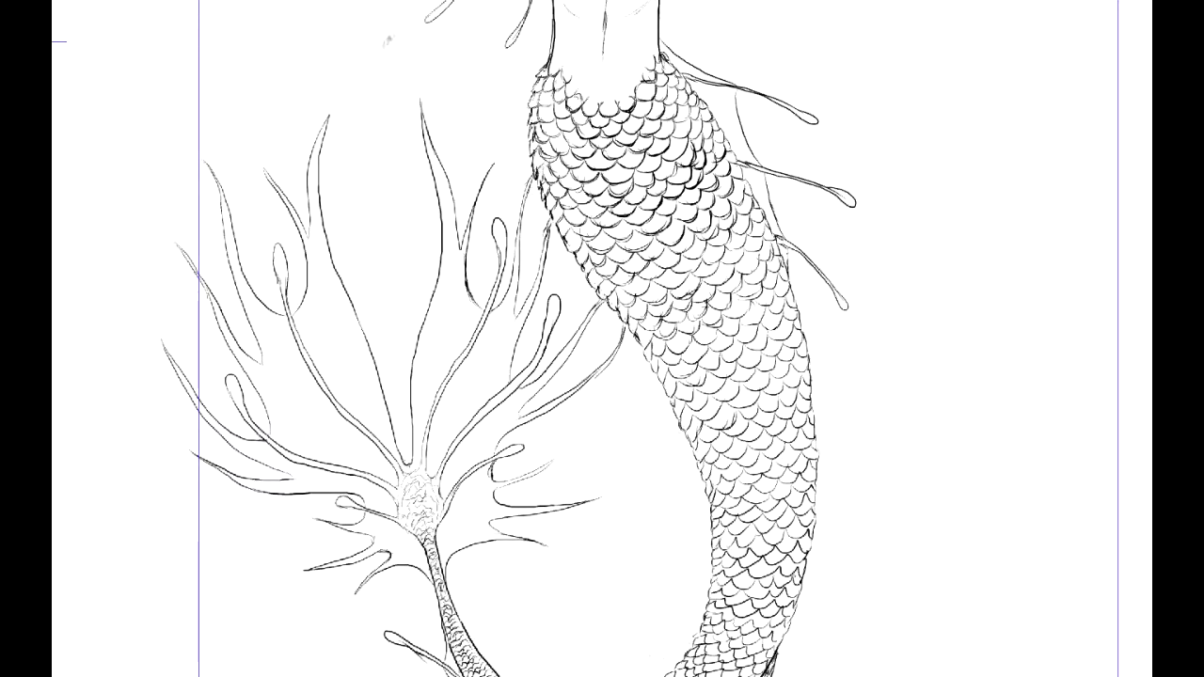
- Lasso-select all the scales inside the tail, from the waist around the lower bend to the textured base of the fin
{"action": "key", "text": "ctrl+minus"}
{"action": "key", "text": "ctrl+minus"}
{"action": "key", "text": "ctrl+minus"}
{"action": "left_click_drag", "start_coordinate": [1157, 432], "coordinate": [1157, 336]}
{"action": "key", "text": "ctrl+plus"}
{"action": "key", "text": "ctrl+plus"}
{"action": "scroll", "coordinate": [602, 338], "scroll_direction": "down", "scroll_amount": 5}
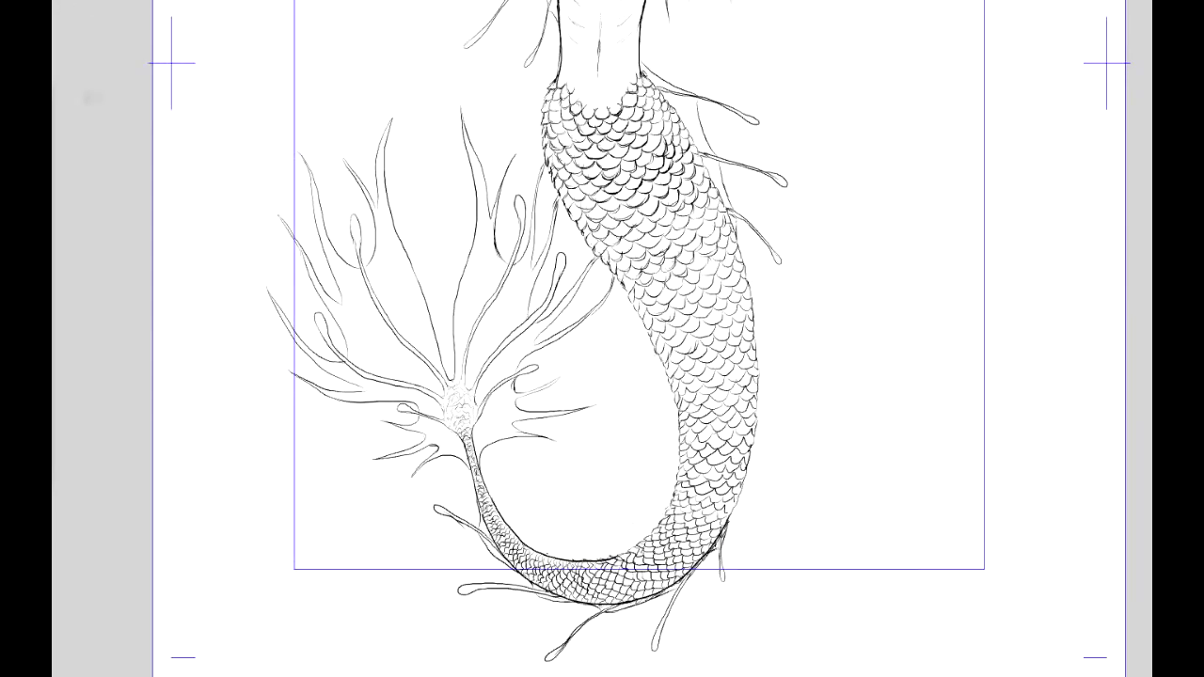
{"action": "left_click_drag", "start_coordinate": [547, 145], "coordinate": [579, 199]}
{"action": "mouse_move", "coordinate": [563, 193]}
{"action": "left_mouse_down"}
{"action": "mouse_move", "coordinate": [656, 322]}
{"action": "mouse_move", "coordinate": [683, 390]}
{"action": "mouse_move", "coordinate": [760, 380]}
{"action": "left_mouse_up"}
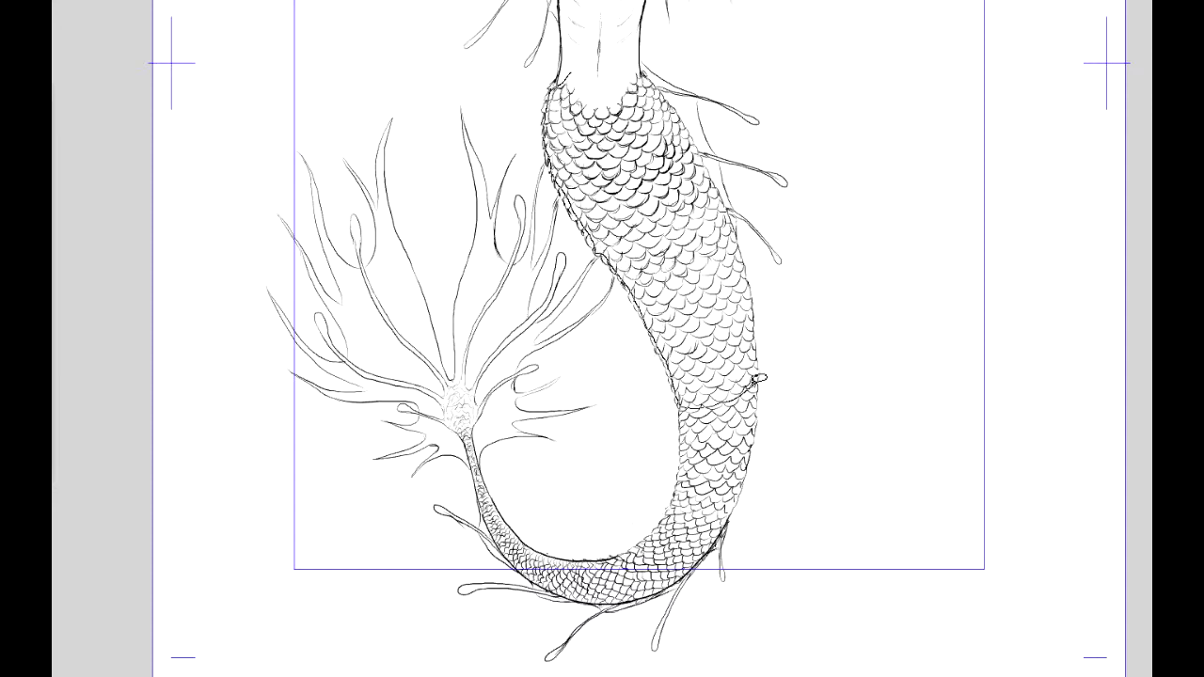
{"action": "left_click_drag", "start_coordinate": [739, 235], "coordinate": [701, 151]}
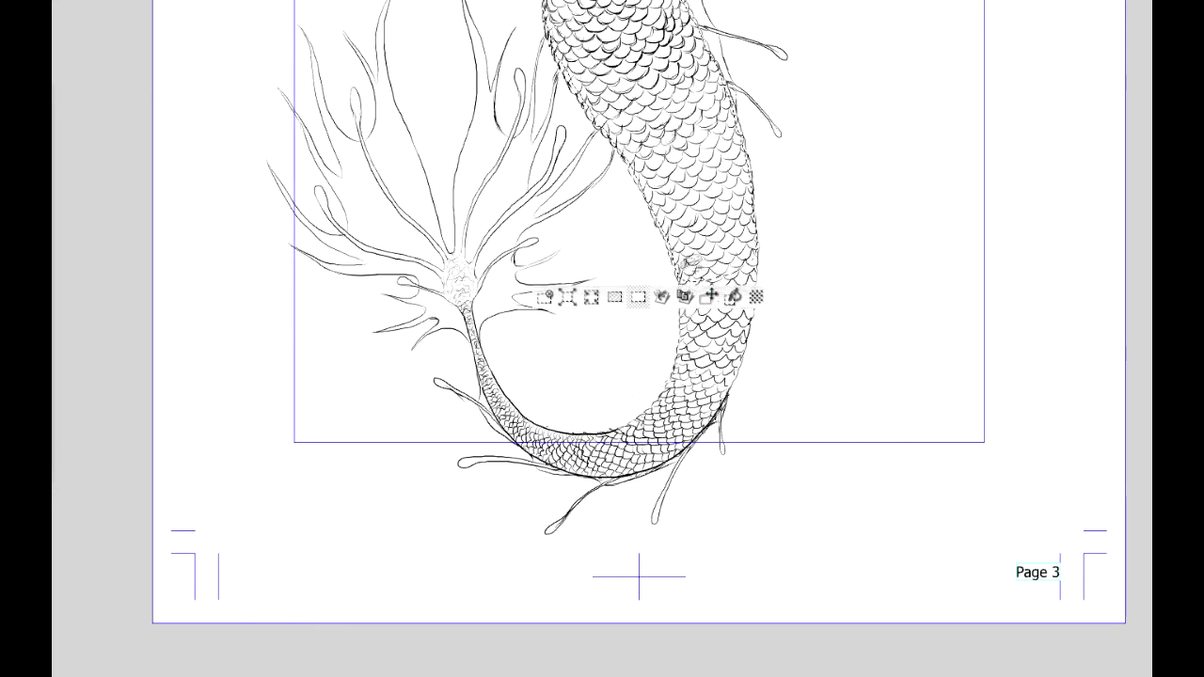
{"action": "mouse_move", "coordinate": [712, 419]}
{"action": "left_mouse_down"}
{"action": "mouse_move", "coordinate": [751, 337]}
{"action": "mouse_move", "coordinate": [757, 281]}
{"action": "left_mouse_up"}
{"action": "mouse_move", "coordinate": [622, 434]}
{"action": "left_mouse_down"}
{"action": "mouse_move", "coordinate": [512, 431]}
{"action": "mouse_move", "coordinate": [609, 470]}
{"action": "mouse_move", "coordinate": [675, 448]}
{"action": "left_mouse_up"}
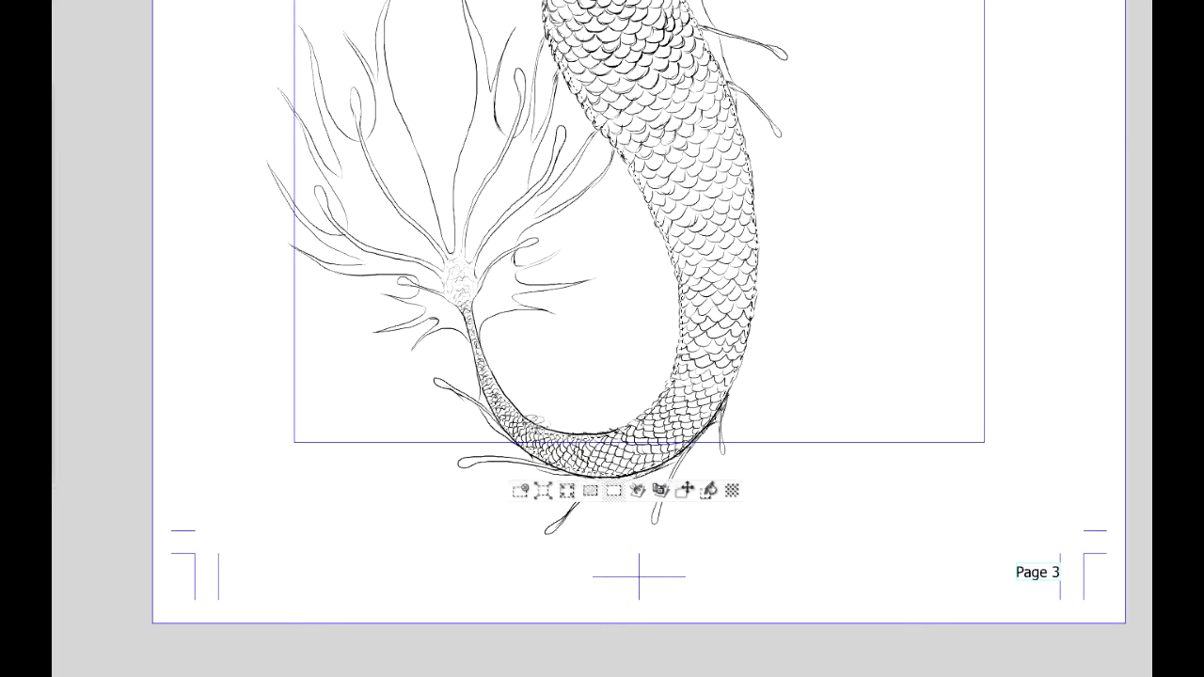
{"action": "mouse_move", "coordinate": [532, 428]}
{"action": "left_mouse_down"}
{"action": "mouse_move", "coordinate": [506, 405]}
{"action": "mouse_move", "coordinate": [474, 289]}
{"action": "mouse_move", "coordinate": [466, 306]}
{"action": "mouse_move", "coordinate": [489, 381]}
{"action": "mouse_move", "coordinate": [516, 419]}
{"action": "left_mouse_up"}
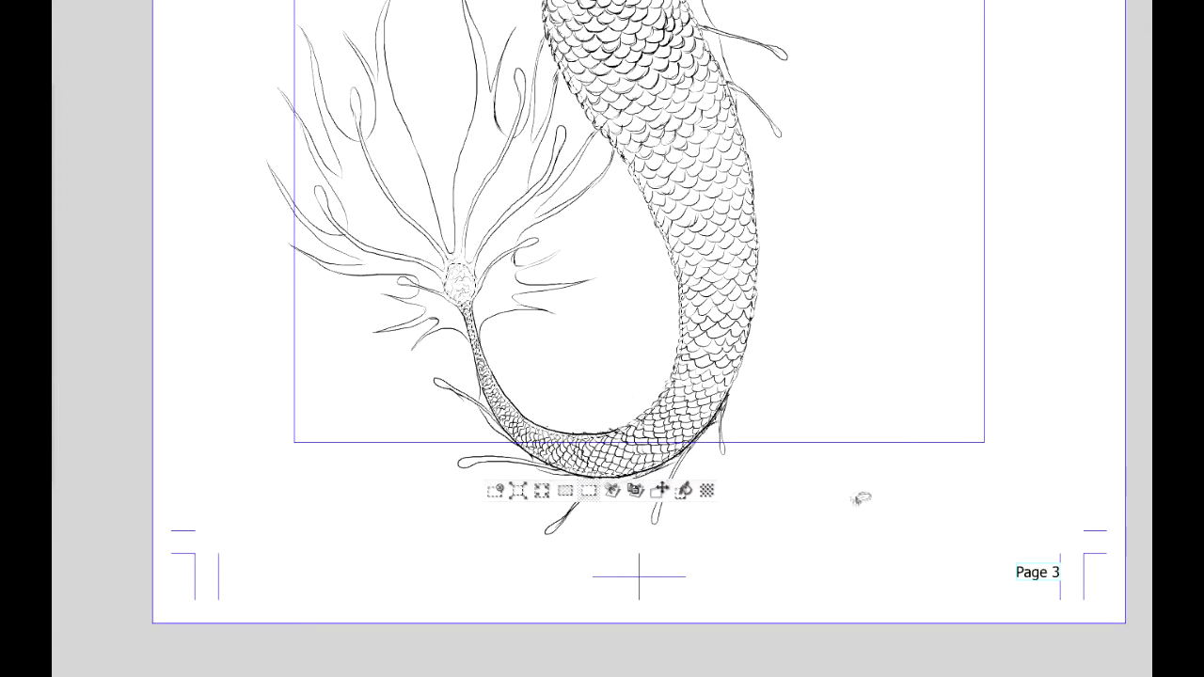
- Cut the selected scales out of the tail, paste them back in place and clear the selection
{"action": "scroll", "coordinate": [815, 357], "scroll_direction": "up", "scroll_amount": 2}
{"action": "key", "text": "Delete"}
{"action": "key", "text": "ctrl+v"}
{"action": "key", "text": "ctrl+d"}
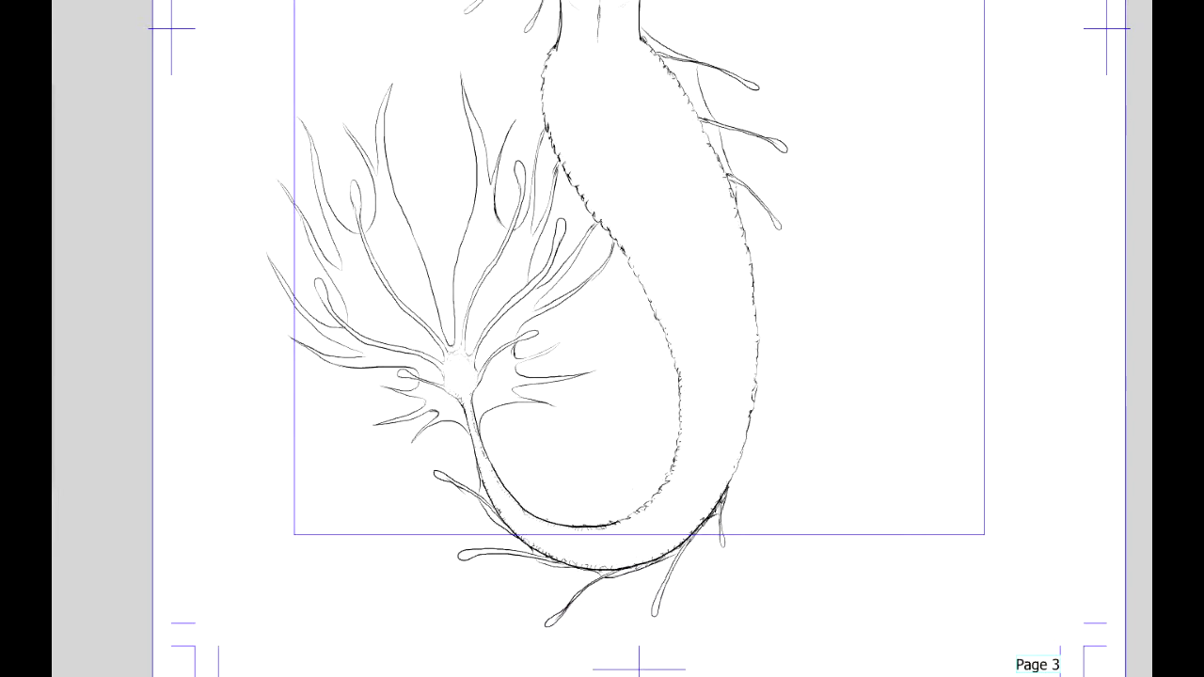
{"action": "key", "text": "ctrl+z"}
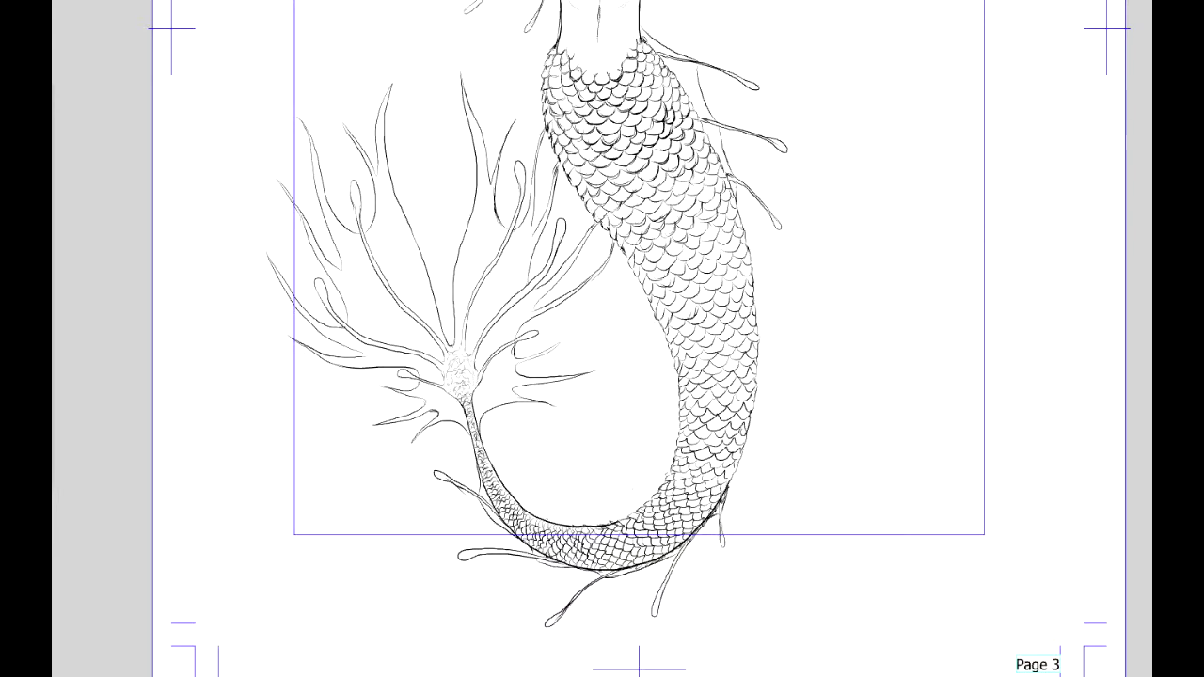
{"action": "key", "text": "ctrl+y"}
{"action": "key", "text": "ctrl+z"}
{"action": "key", "text": "Delete"}
{"action": "left_click", "coordinate": [784, 389]}
{"action": "key", "text": "ctrl+z"}
{"action": "scroll", "coordinate": [602, 338], "scroll_direction": "up", "scroll_amount": 8}
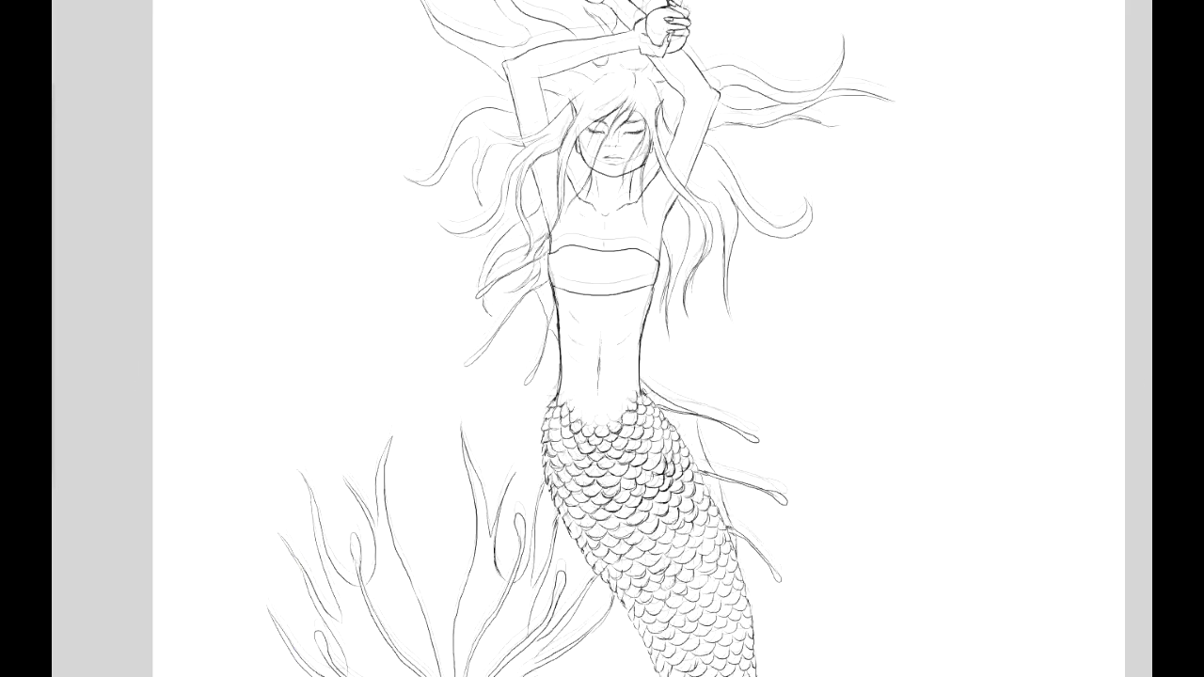
- Draw thin flowing detail lines between the rays of the tail fin, radiating outward from its base
{"action": "scroll", "coordinate": [602, 338], "scroll_direction": "down", "scroll_amount": 7}
{"action": "scroll", "coordinate": [602, 339], "scroll_direction": "left", "scroll_amount": 4}
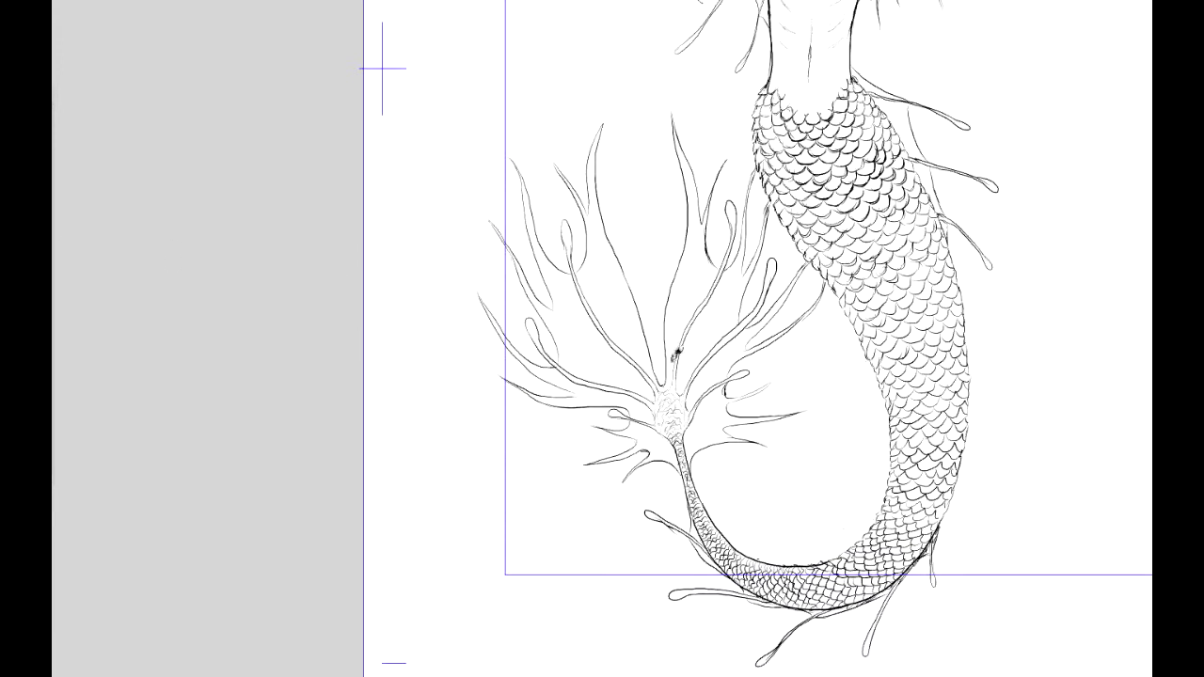
{"action": "left_click_drag", "start_coordinate": [690, 344], "coordinate": [733, 274]}
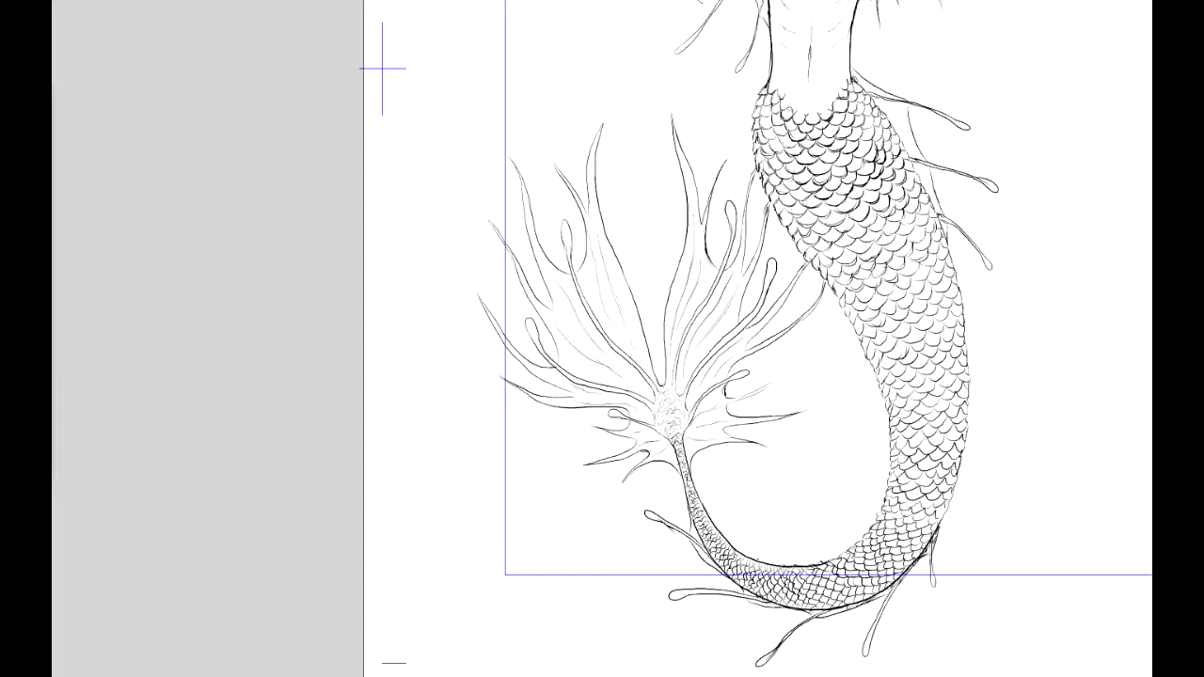
- Convert Layer 2 to a 600 dpi raster layer with the Color (32 bits) color model and Finish output attribute
{"action": "left_click", "coordinate": [1073, 593]}
{"action": "left_click", "coordinate": [704, 317]}
{"action": "left_click", "coordinate": [669, 372]}
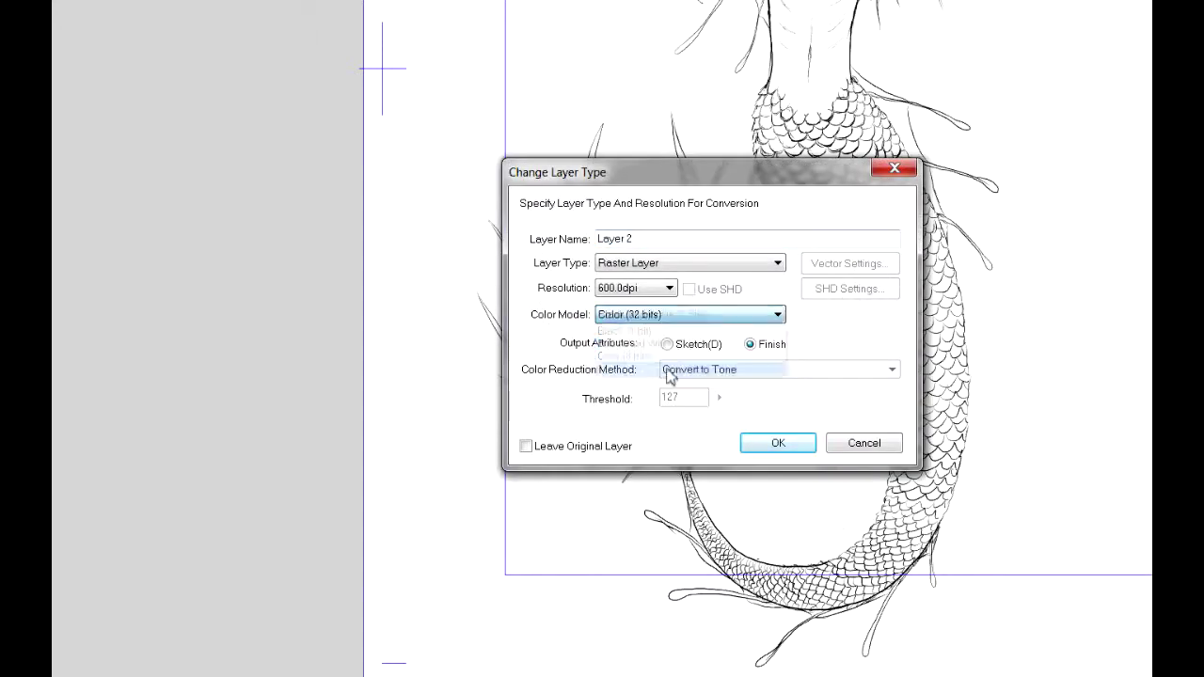
{"action": "left_click", "coordinate": [777, 443]}
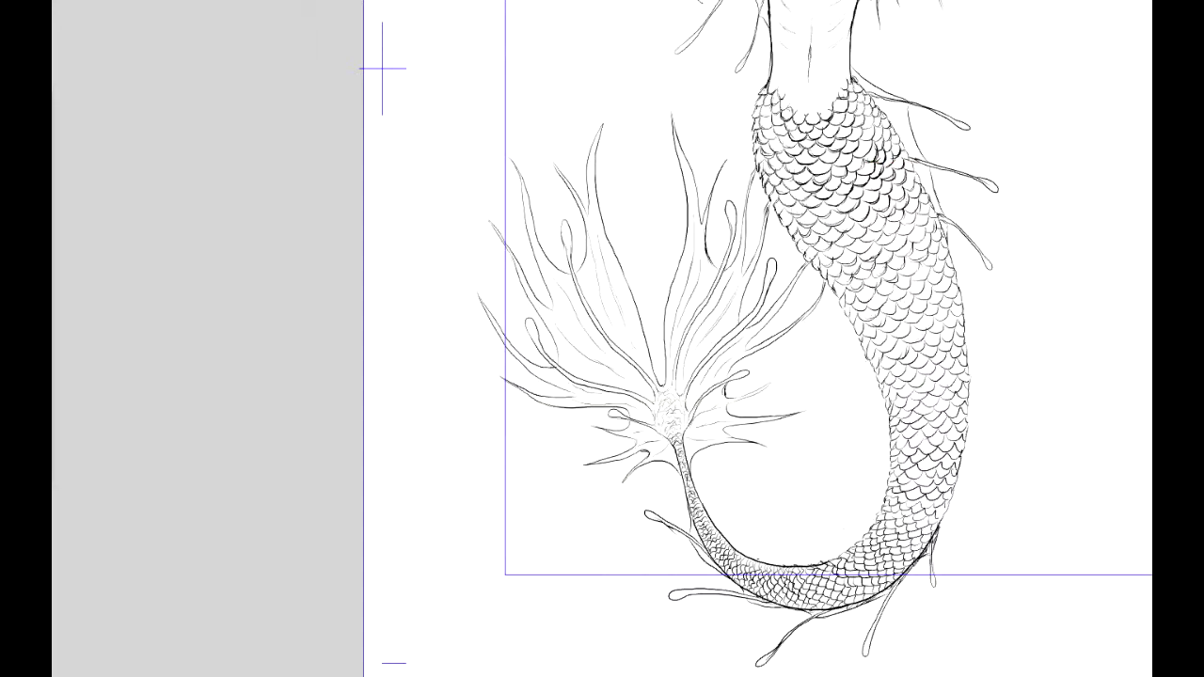
{"action": "left_click_drag", "start_coordinate": [895, 209], "coordinate": [908, 445]}
{"action": "key", "text": "ctrl+z"}
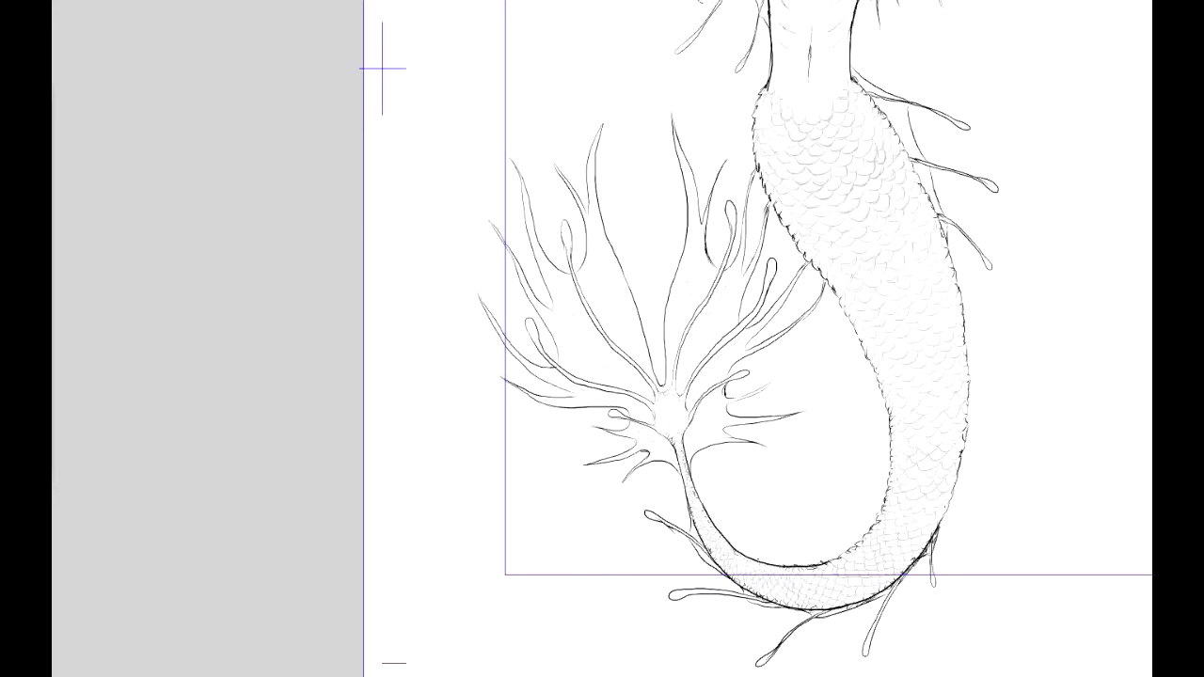
{"action": "left_click_drag", "start_coordinate": [908, 209], "coordinate": [901, 376]}
{"action": "key", "text": "ctrl+z"}
{"action": "mouse_move", "coordinate": [912, 300]}
{"action": "left_mouse_down"}
{"action": "mouse_move", "coordinate": [908, 357]}
{"action": "mouse_move", "coordinate": [925, 378]}
{"action": "left_mouse_up"}
{"action": "key", "text": "ctrl+z"}
{"action": "key", "text": "ctrl+z"}
{"action": "left_click_drag", "start_coordinate": [941, 267], "coordinate": [924, 422]}
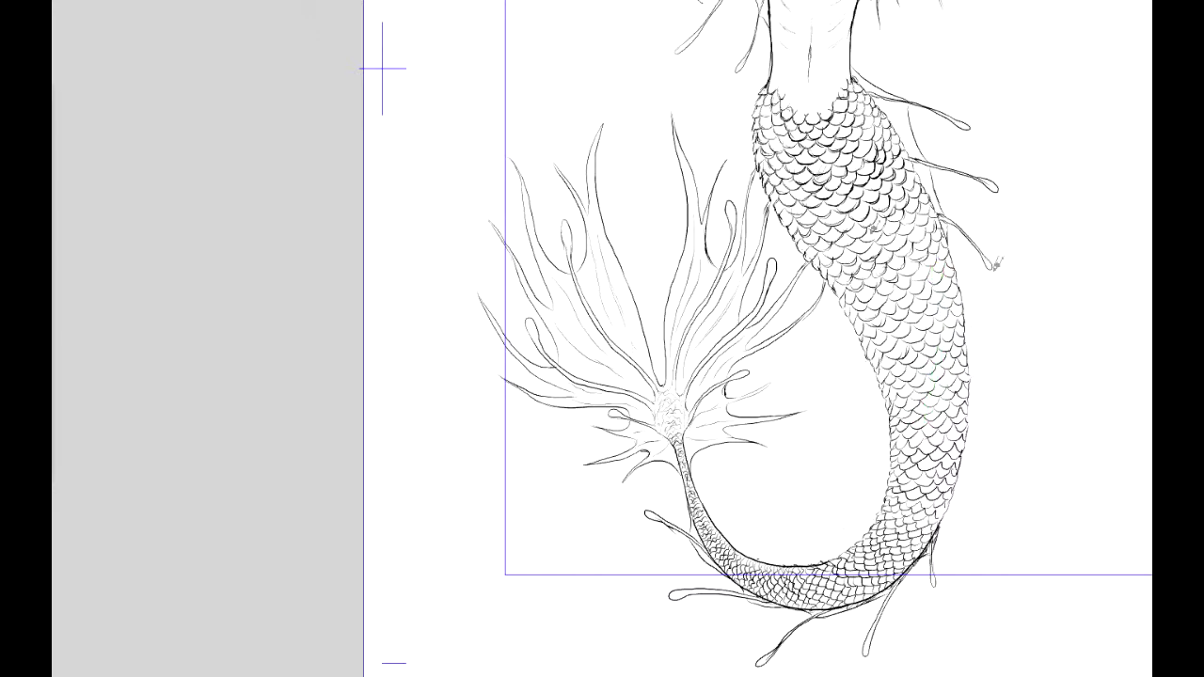
- Paint a light green border inside the tail's outline from waist to fin base, and fill the enclosed area with the same green
{"action": "scroll", "coordinate": [755, 338], "scroll_direction": "up", "scroll_amount": 2}
{"action": "scroll", "coordinate": [756, 339], "scroll_direction": "up", "scroll_amount": 1}
{"action": "mouse_move", "coordinate": [766, 168]}
{"action": "left_mouse_down"}
{"action": "mouse_move", "coordinate": [769, 209]}
{"action": "mouse_move", "coordinate": [766, 149]}
{"action": "mouse_move", "coordinate": [855, 144]}
{"action": "left_mouse_up"}
{"action": "mouse_move", "coordinate": [762, 195]}
{"action": "left_mouse_down"}
{"action": "mouse_move", "coordinate": [767, 244]}
{"action": "mouse_move", "coordinate": [848, 373]}
{"action": "mouse_move", "coordinate": [893, 493]}
{"action": "mouse_move", "coordinate": [899, 579]}
{"action": "mouse_move", "coordinate": [797, 628]}
{"action": "mouse_move", "coordinate": [695, 531]}
{"action": "mouse_move", "coordinate": [766, 630]}
{"action": "mouse_move", "coordinate": [800, 632]}
{"action": "left_mouse_up"}
{"action": "mouse_move", "coordinate": [677, 489]}
{"action": "left_mouse_down"}
{"action": "mouse_move", "coordinate": [707, 593]}
{"action": "mouse_move", "coordinate": [743, 640]}
{"action": "mouse_move", "coordinate": [813, 668]}
{"action": "mouse_move", "coordinate": [948, 567]}
{"action": "mouse_move", "coordinate": [963, 438]}
{"action": "mouse_move", "coordinate": [972, 475]}
{"action": "left_mouse_up"}
{"action": "mouse_move", "coordinate": [861, 141]}
{"action": "left_mouse_down"}
{"action": "mouse_move", "coordinate": [963, 341]}
{"action": "mouse_move", "coordinate": [970, 427]}
{"action": "left_mouse_up"}
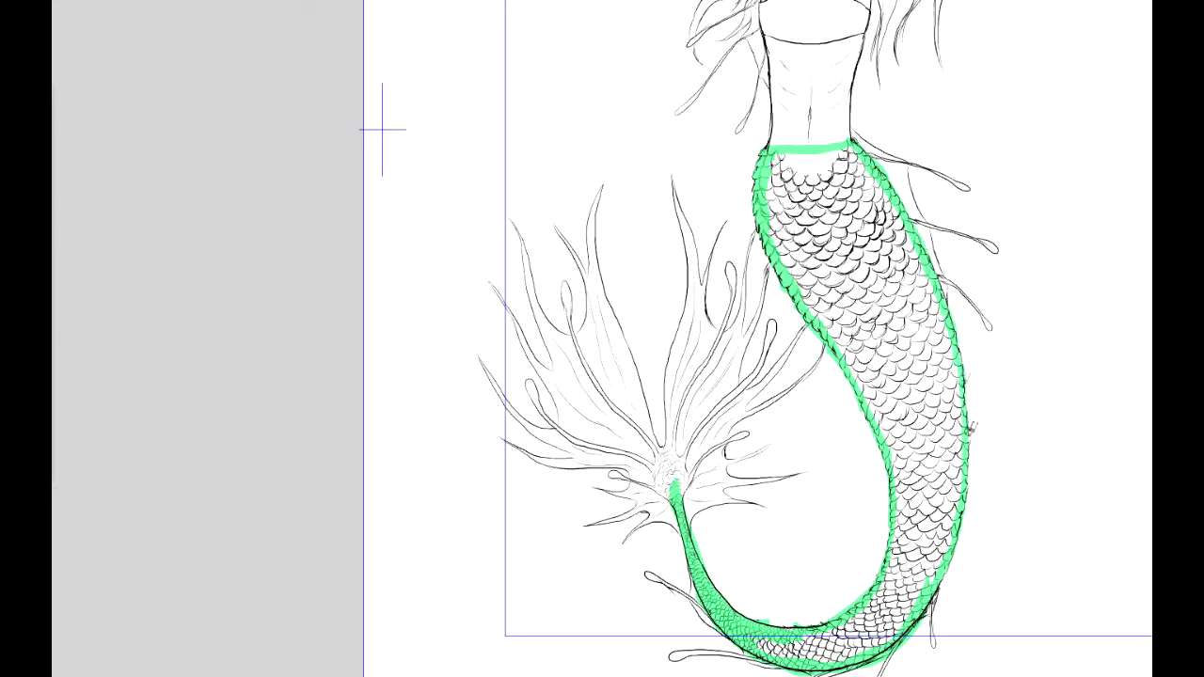
{"action": "left_click", "coordinate": [902, 251]}
{"action": "scroll", "coordinate": [611, 342], "scroll_direction": "down", "scroll_amount": 5}
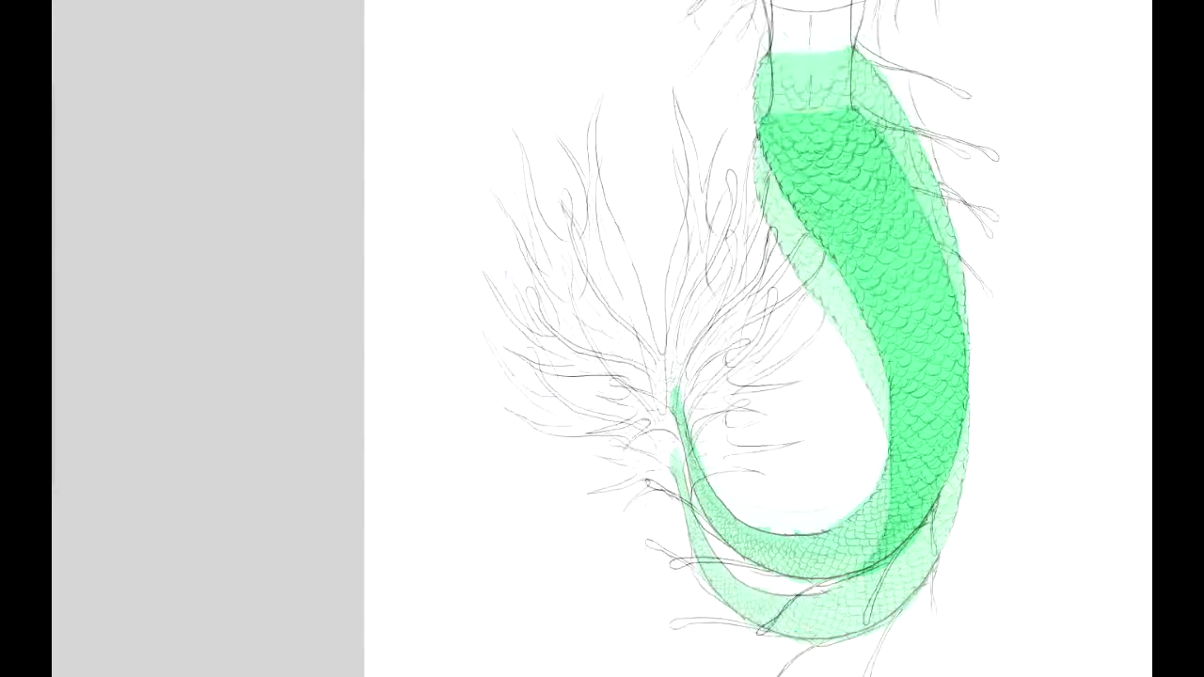
{"action": "scroll", "coordinate": [647, 285], "scroll_direction": "up", "scroll_amount": 1}
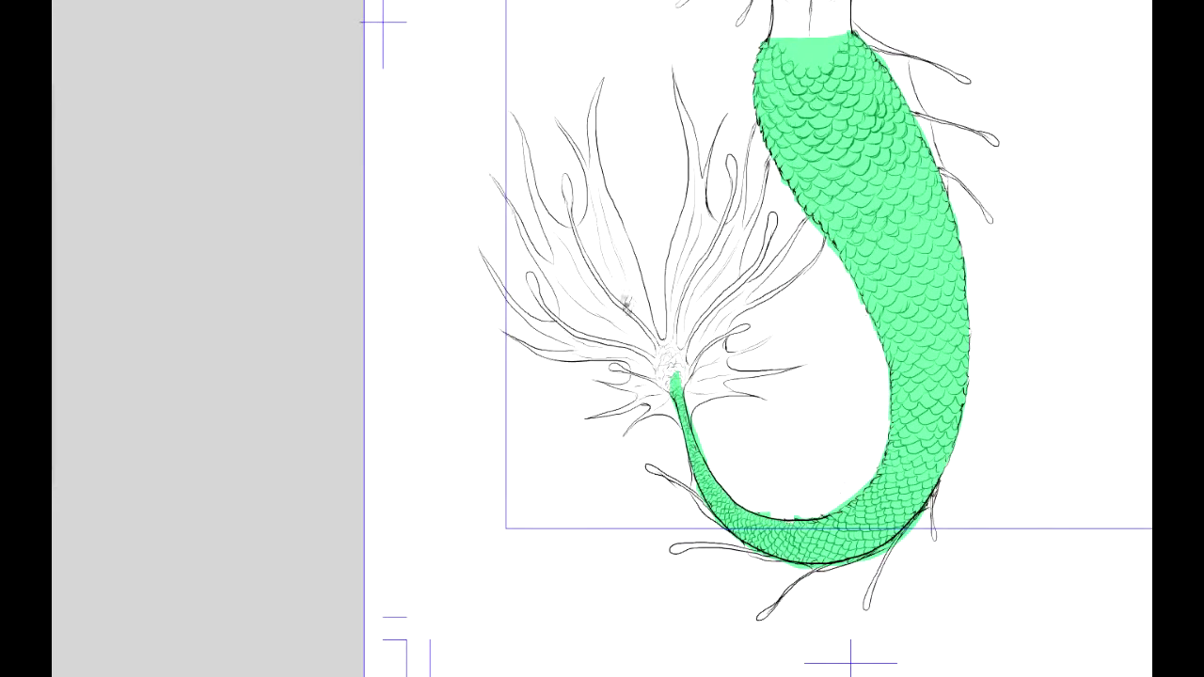
- Color the mermaid's bandeau top with the same light green as the tail
{"action": "scroll", "coordinate": [627, 304], "scroll_direction": "up", "scroll_amount": 20}
{"action": "scroll", "coordinate": [640, 339], "scroll_direction": "right", "scroll_amount": 4}
{"action": "mouse_move", "coordinate": [679, 408]}
{"action": "left_mouse_down"}
{"action": "mouse_move", "coordinate": [659, 431]}
{"action": "mouse_move", "coordinate": [706, 405]}
{"action": "mouse_move", "coordinate": [767, 435]}
{"action": "mouse_move", "coordinate": [714, 447]}
{"action": "mouse_move", "coordinate": [661, 438]}
{"action": "mouse_move", "coordinate": [658, 423]}
{"action": "left_mouse_up"}
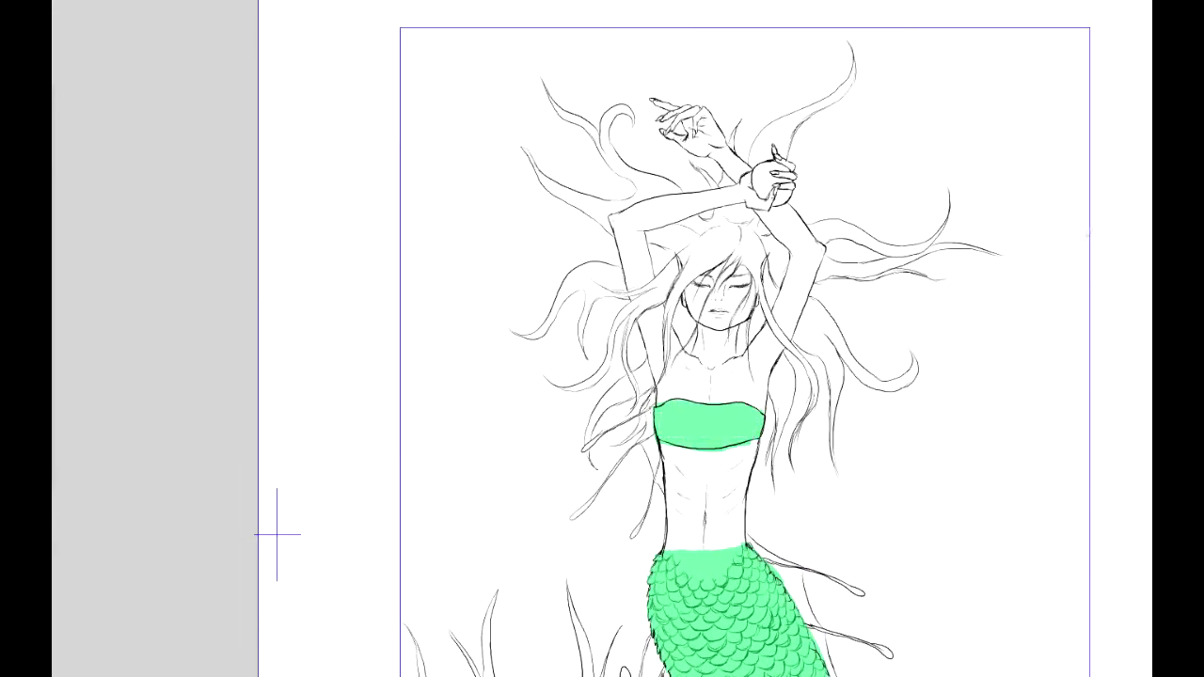
- Paint the hair around the mermaid's face, behind her arms and over her shoulders in flat yellow, closing the gaps on the crown
{"action": "mouse_move", "coordinate": [726, 228]}
{"action": "left_mouse_down"}
{"action": "mouse_move", "coordinate": [669, 302]}
{"action": "mouse_move", "coordinate": [658, 395]}
{"action": "left_mouse_up"}
{"action": "mouse_move", "coordinate": [670, 325]}
{"action": "left_mouse_down"}
{"action": "mouse_move", "coordinate": [742, 242]}
{"action": "mouse_move", "coordinate": [731, 247]}
{"action": "mouse_move", "coordinate": [761, 254]}
{"action": "mouse_move", "coordinate": [744, 281]}
{"action": "mouse_move", "coordinate": [770, 293]}
{"action": "mouse_move", "coordinate": [746, 349]}
{"action": "mouse_move", "coordinate": [752, 331]}
{"action": "mouse_move", "coordinate": [748, 346]}
{"action": "mouse_move", "coordinate": [686, 329]}
{"action": "mouse_move", "coordinate": [694, 346]}
{"action": "mouse_move", "coordinate": [685, 318]}
{"action": "left_mouse_up"}
{"action": "mouse_move", "coordinate": [596, 281]}
{"action": "left_mouse_down"}
{"action": "mouse_move", "coordinate": [655, 297]}
{"action": "mouse_move", "coordinate": [662, 285]}
{"action": "mouse_move", "coordinate": [626, 369]}
{"action": "left_mouse_up"}
{"action": "mouse_move", "coordinate": [638, 324]}
{"action": "left_mouse_down"}
{"action": "mouse_move", "coordinate": [693, 246]}
{"action": "mouse_move", "coordinate": [653, 277]}
{"action": "mouse_move", "coordinate": [747, 203]}
{"action": "mouse_move", "coordinate": [780, 237]}
{"action": "mouse_move", "coordinate": [775, 318]}
{"action": "mouse_move", "coordinate": [819, 419]}
{"action": "left_mouse_up"}
{"action": "mouse_move", "coordinate": [797, 348]}
{"action": "left_mouse_down"}
{"action": "mouse_move", "coordinate": [779, 387]}
{"action": "mouse_move", "coordinate": [777, 463]}
{"action": "mouse_move", "coordinate": [800, 379]}
{"action": "left_mouse_up"}
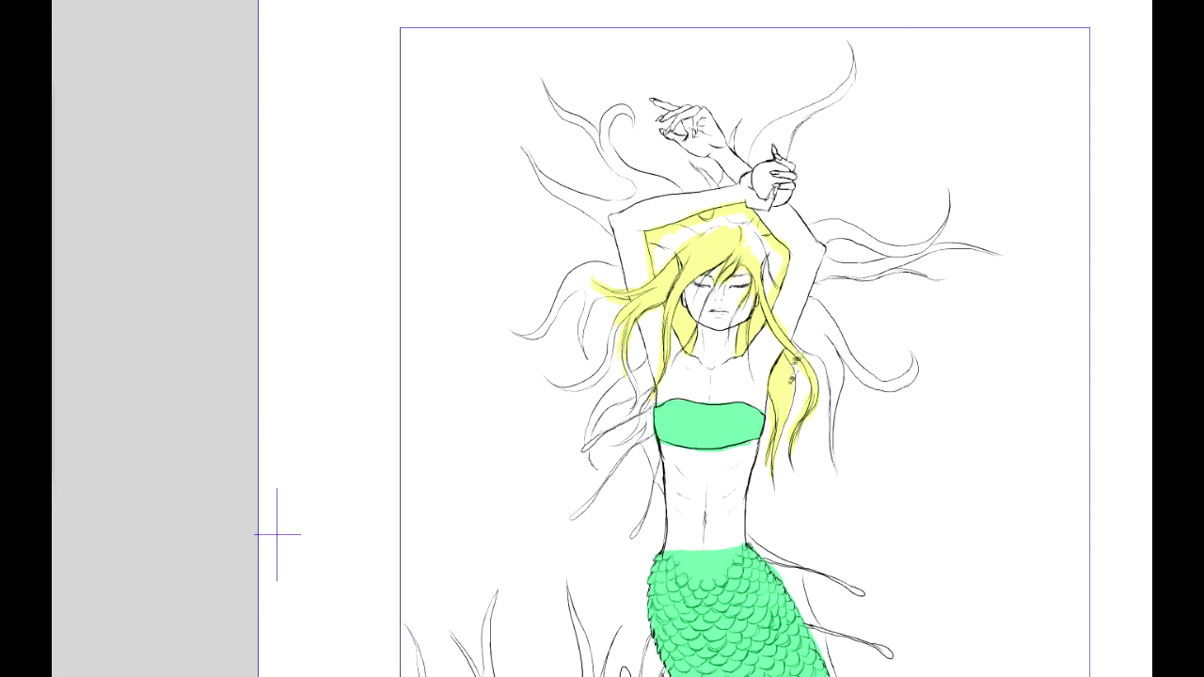
{"action": "left_click_drag", "start_coordinate": [660, 242], "coordinate": [740, 224]}
{"action": "left_click_drag", "start_coordinate": [743, 220], "coordinate": [766, 272]}
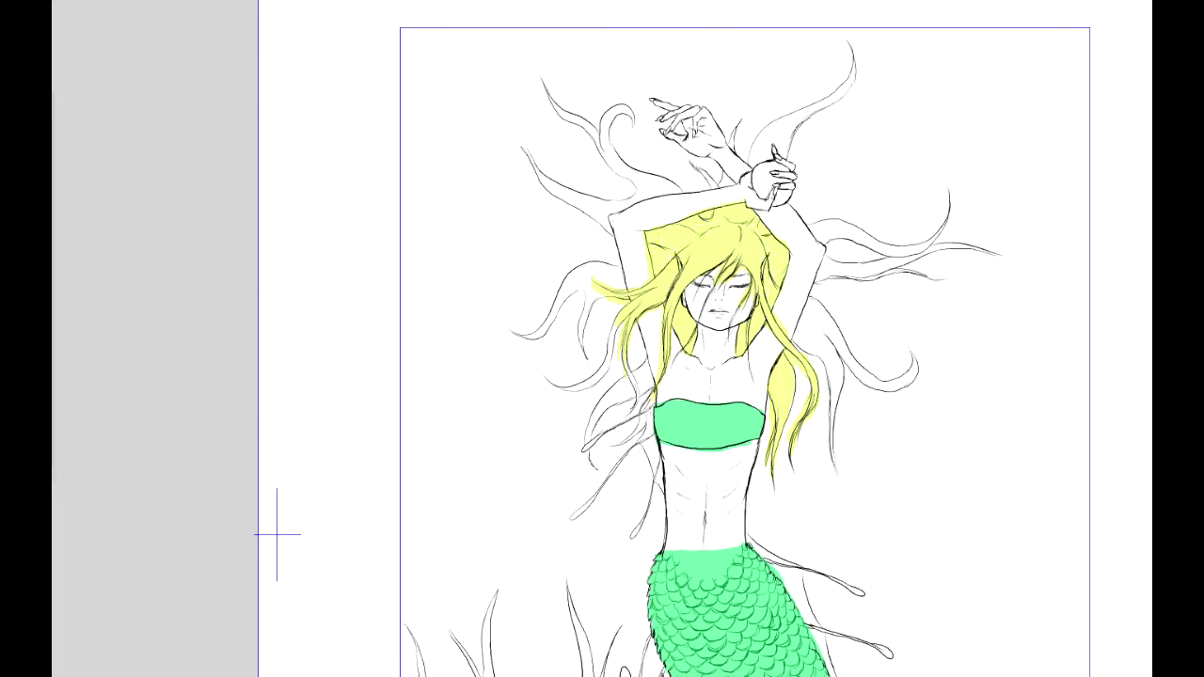
- Paint the flowing strands beside the figure's right-hand arm and shoulder, and the lower strands on the opposite side, in yellow
{"action": "mouse_move", "coordinate": [806, 335]}
{"action": "left_mouse_down"}
{"action": "mouse_move", "coordinate": [838, 423]}
{"action": "mouse_move", "coordinate": [835, 478]}
{"action": "mouse_move", "coordinate": [862, 374]}
{"action": "left_mouse_up"}
{"action": "mouse_move", "coordinate": [862, 375]}
{"action": "left_mouse_down"}
{"action": "mouse_move", "coordinate": [909, 384]}
{"action": "mouse_move", "coordinate": [914, 357]}
{"action": "left_mouse_up"}
{"action": "mouse_move", "coordinate": [826, 252]}
{"action": "left_mouse_down"}
{"action": "mouse_move", "coordinate": [902, 270]}
{"action": "mouse_move", "coordinate": [902, 256]}
{"action": "mouse_move", "coordinate": [896, 266]}
{"action": "mouse_move", "coordinate": [1011, 252]}
{"action": "mouse_move", "coordinate": [825, 228]}
{"action": "mouse_move", "coordinate": [887, 242]}
{"action": "left_mouse_up"}
{"action": "left_click_drag", "start_coordinate": [887, 242], "coordinate": [832, 234]}
{"action": "left_click_drag", "start_coordinate": [814, 310], "coordinate": [833, 353]}
{"action": "mouse_move", "coordinate": [639, 348]}
{"action": "left_mouse_down"}
{"action": "mouse_move", "coordinate": [641, 377]}
{"action": "mouse_move", "coordinate": [596, 423]}
{"action": "mouse_move", "coordinate": [627, 439]}
{"action": "mouse_move", "coordinate": [655, 397]}
{"action": "left_mouse_up"}
{"action": "left_click_drag", "start_coordinate": [602, 324], "coordinate": [555, 385]}
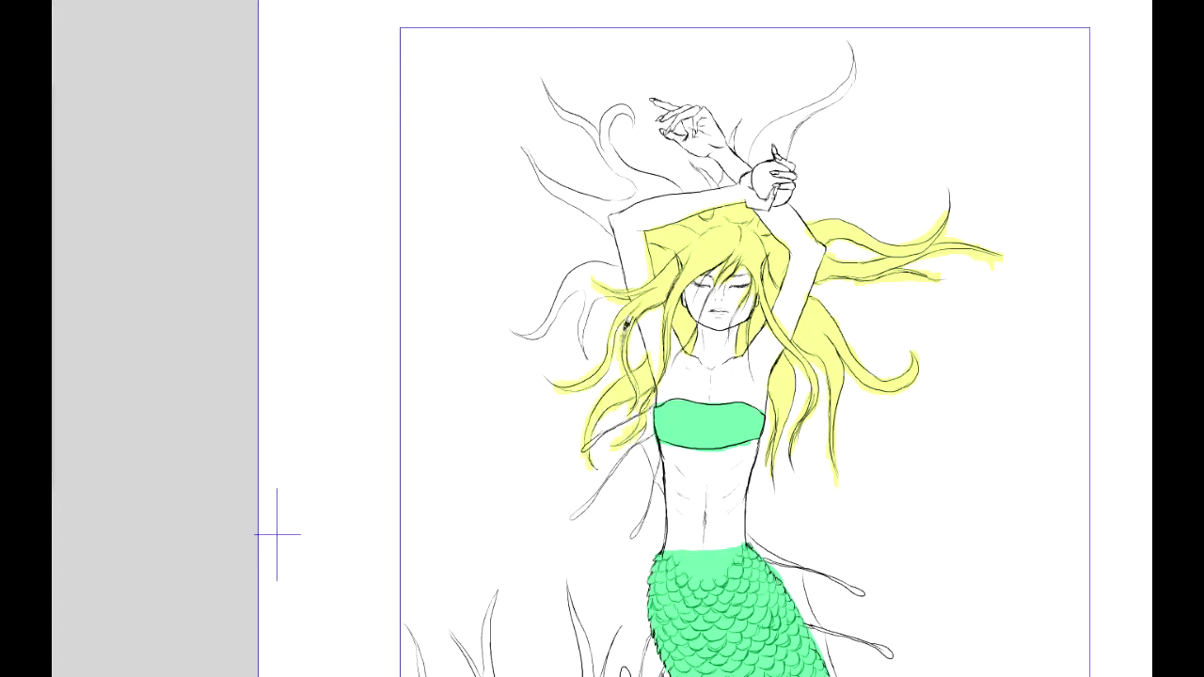
- Color the remaining strands beside the bent elbow and above the raised arms in yellow
{"action": "mouse_move", "coordinate": [629, 269]}
{"action": "left_mouse_down"}
{"action": "mouse_move", "coordinate": [589, 282]}
{"action": "mouse_move", "coordinate": [607, 264]}
{"action": "mouse_move", "coordinate": [592, 305]}
{"action": "mouse_move", "coordinate": [634, 297]}
{"action": "left_mouse_up"}
{"action": "mouse_move", "coordinate": [544, 83]}
{"action": "left_mouse_down"}
{"action": "mouse_move", "coordinate": [630, 174]}
{"action": "mouse_move", "coordinate": [677, 184]}
{"action": "mouse_move", "coordinate": [627, 210]}
{"action": "left_mouse_up"}
{"action": "left_click_drag", "start_coordinate": [693, 165], "coordinate": [726, 184]}
{"action": "mouse_move", "coordinate": [736, 127]}
{"action": "left_mouse_down"}
{"action": "mouse_move", "coordinate": [731, 146]}
{"action": "mouse_move", "coordinate": [795, 127]}
{"action": "mouse_move", "coordinate": [856, 71]}
{"action": "mouse_move", "coordinate": [823, 108]}
{"action": "left_mouse_up"}
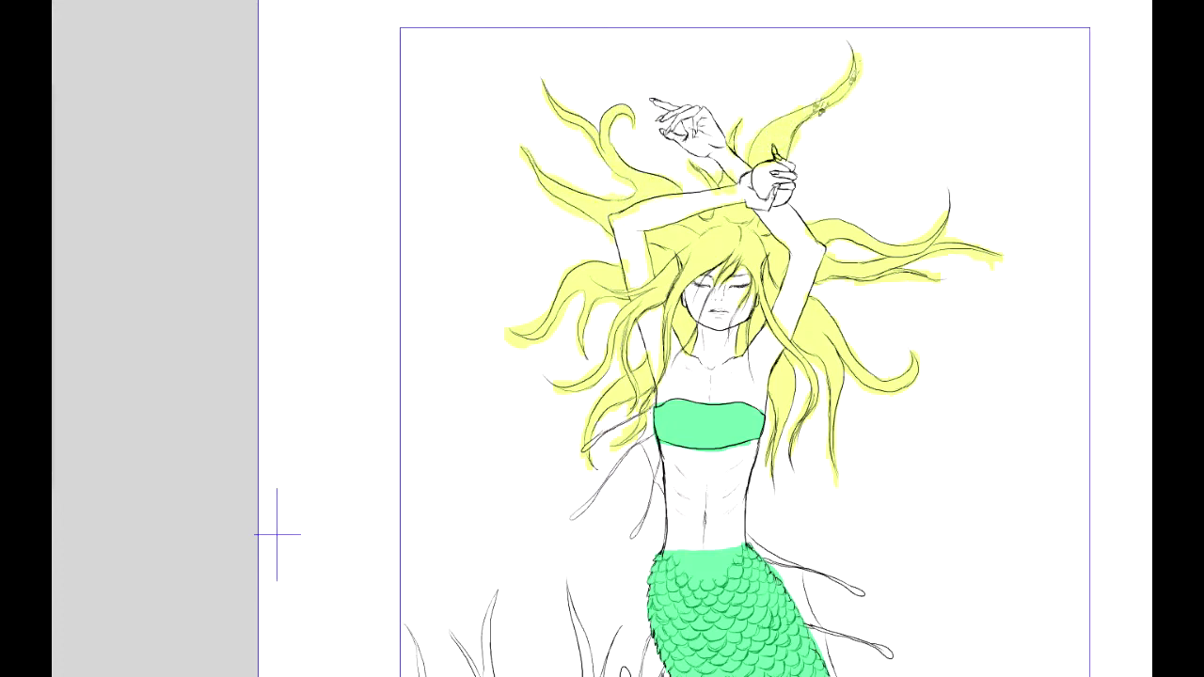
- Recolor the tail and the bandeau top with a more muted green
{"action": "scroll", "coordinate": [995, 229], "scroll_direction": "down", "scroll_amount": 5}
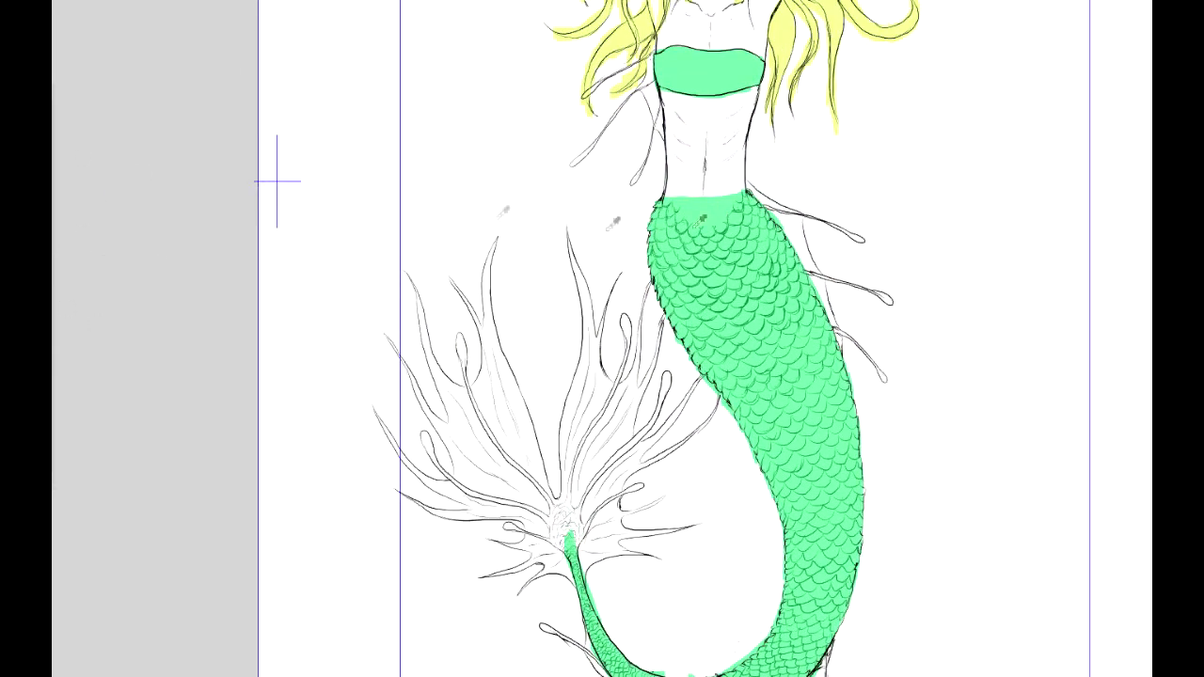
{"action": "scroll", "coordinate": [1105, 363], "scroll_direction": "down", "scroll_amount": 2}
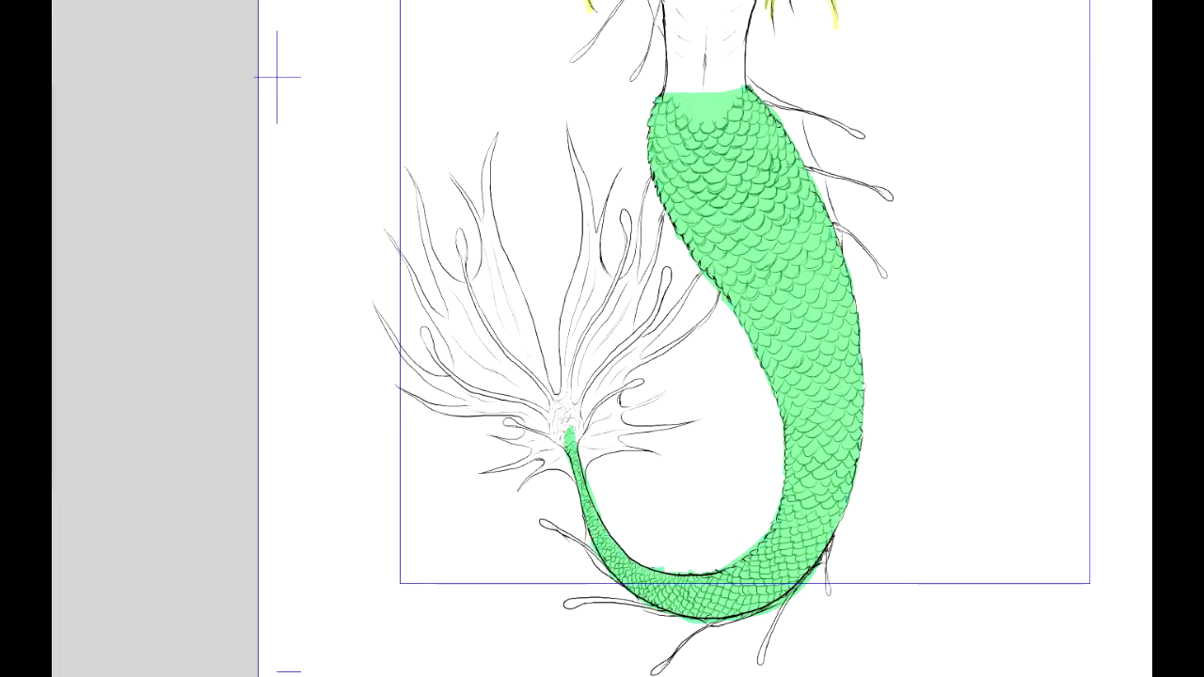
{"action": "scroll", "coordinate": [724, 126], "scroll_direction": "up", "scroll_amount": 3}
{"action": "scroll", "coordinate": [723, 126], "scroll_direction": "down", "scroll_amount": 2}
{"action": "left_click", "coordinate": [748, 183]}
{"action": "left_click", "coordinate": [729, 24]}
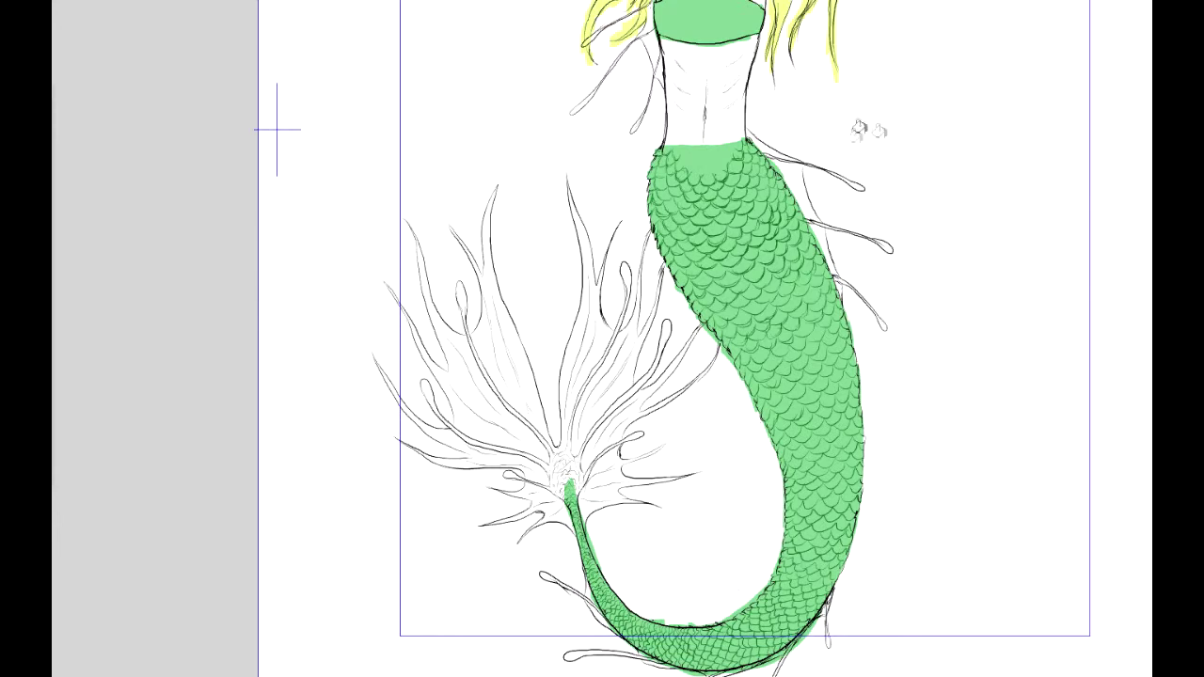
{"action": "scroll", "coordinate": [673, 339], "scroll_direction": "up", "scroll_amount": 1}
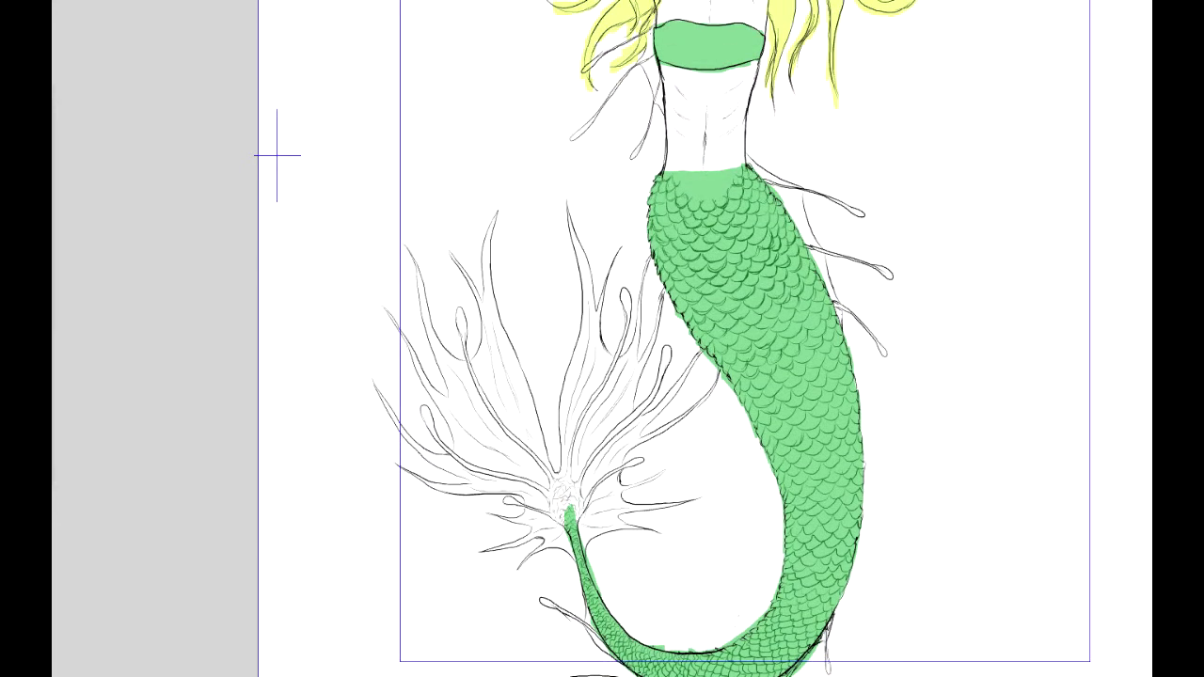
- Paint a brighter green down the middle of the mermaid's tail, leaving the muted green along both edges
{"action": "left_click_drag", "start_coordinate": [690, 220], "coordinate": [733, 352]}
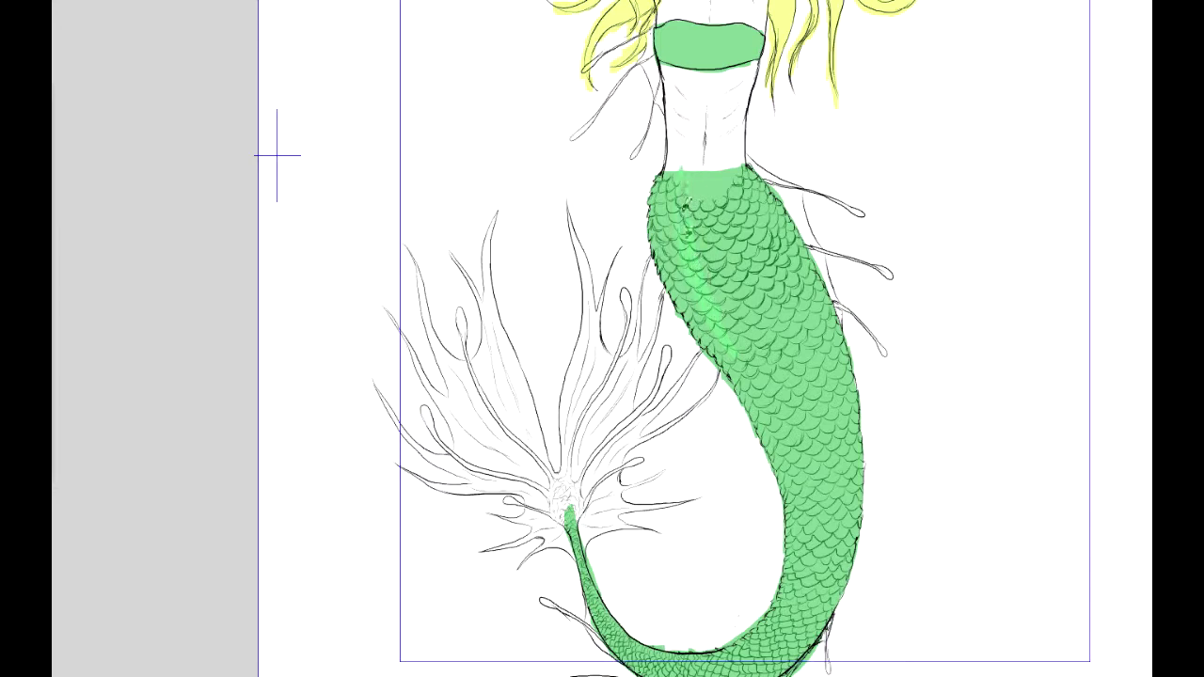
{"action": "key", "text": "ctrl+z"}
{"action": "left_click_drag", "start_coordinate": [683, 184], "coordinate": [790, 494]}
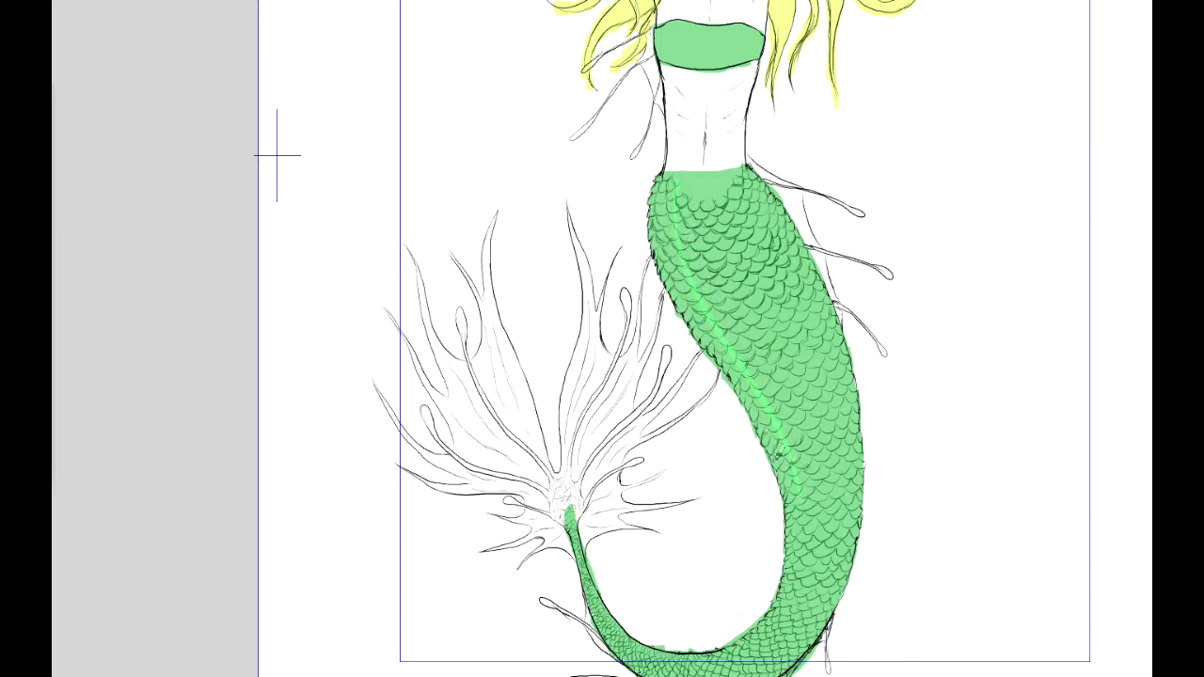
{"action": "scroll", "coordinate": [790, 493], "scroll_direction": "down", "scroll_amount": 5}
{"action": "mouse_move", "coordinate": [801, 315]}
{"action": "left_mouse_down"}
{"action": "mouse_move", "coordinate": [793, 417]}
{"action": "mouse_move", "coordinate": [717, 479]}
{"action": "mouse_move", "coordinate": [683, 490]}
{"action": "mouse_move", "coordinate": [812, 434]}
{"action": "mouse_move", "coordinate": [717, 496]}
{"action": "mouse_move", "coordinate": [646, 478]}
{"action": "mouse_move", "coordinate": [800, 458]}
{"action": "mouse_move", "coordinate": [836, 370]}
{"action": "left_mouse_up"}
{"action": "scroll", "coordinate": [1104, 360], "scroll_direction": "up", "scroll_amount": 2}
{"action": "mouse_move", "coordinate": [681, 83]}
{"action": "left_mouse_down"}
{"action": "mouse_move", "coordinate": [732, 72]}
{"action": "mouse_move", "coordinate": [822, 213]}
{"action": "mouse_move", "coordinate": [848, 440]}
{"action": "left_mouse_up"}
{"action": "left_click", "coordinate": [820, 272]}
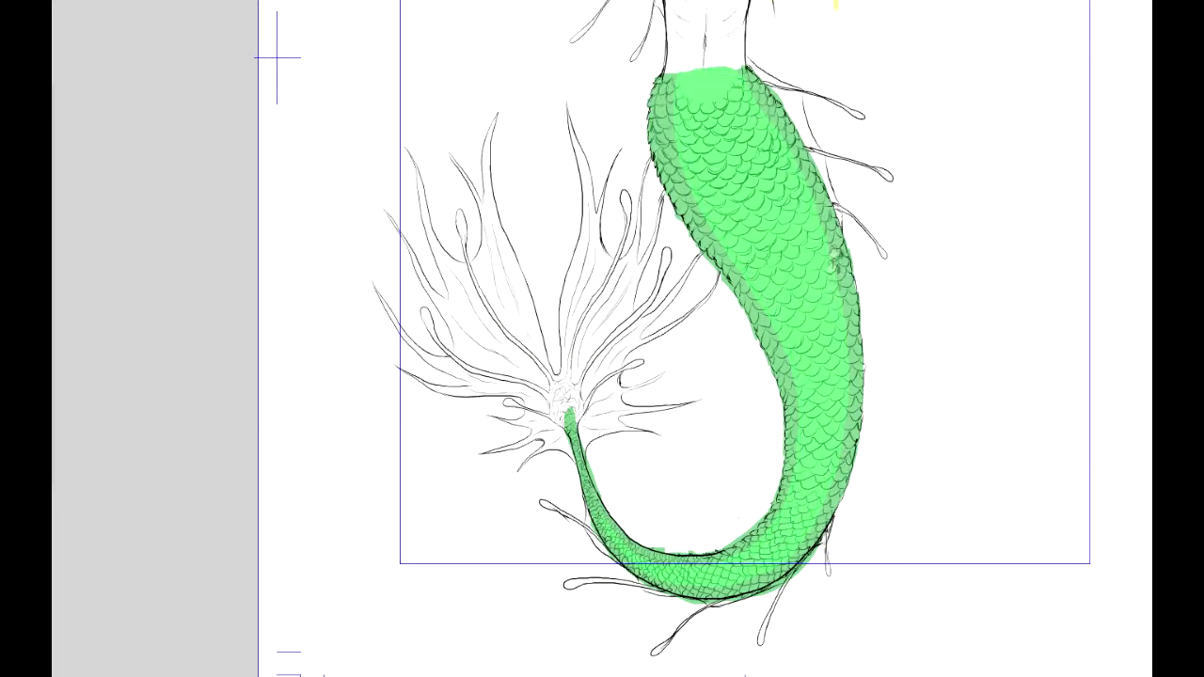
{"action": "scroll", "coordinate": [1139, 327], "scroll_direction": "up", "scroll_amount": 2}
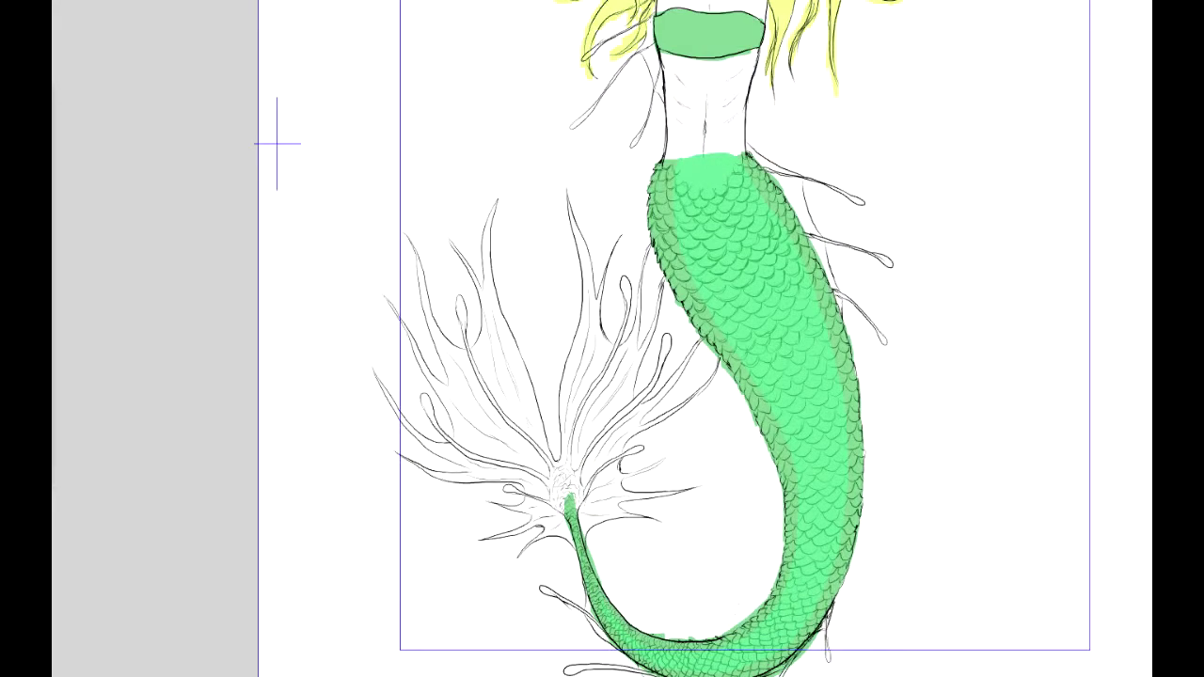
{"action": "left_click_drag", "start_coordinate": [719, 242], "coordinate": [757, 334]}
{"action": "key", "text": "ctrl+z"}
{"action": "left_click_drag", "start_coordinate": [708, 236], "coordinate": [765, 359]}
{"action": "left_click_drag", "start_coordinate": [713, 266], "coordinate": [779, 367]}
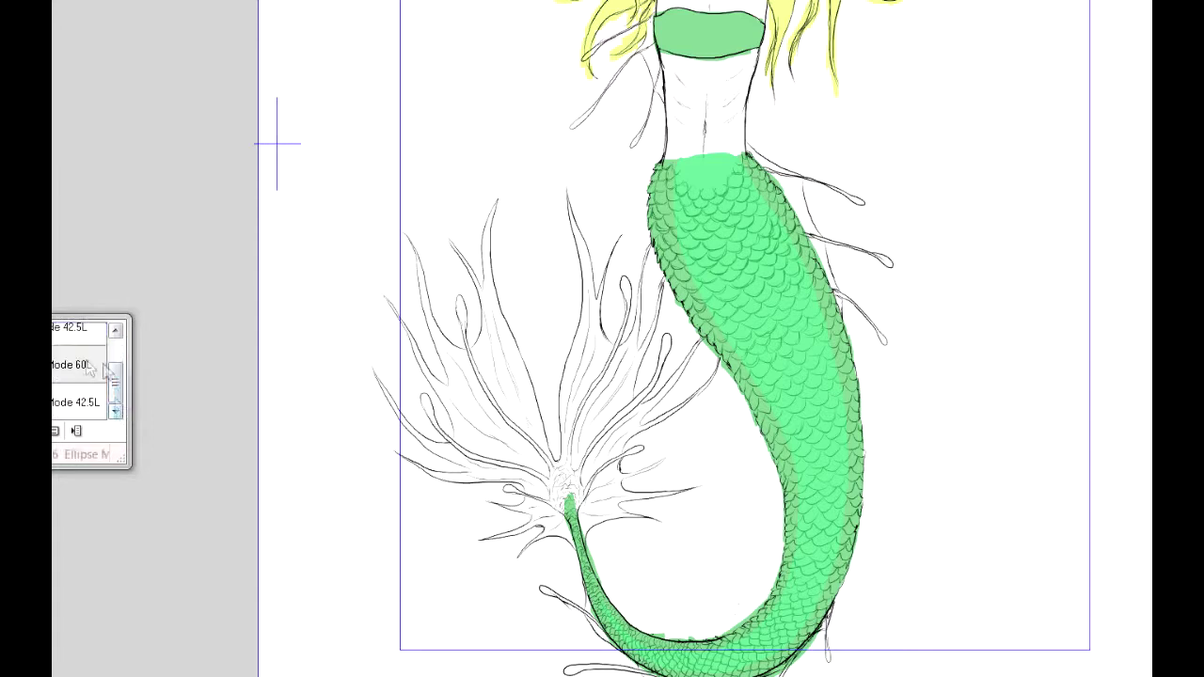
{"action": "left_click_drag", "start_coordinate": [747, 314], "coordinate": [799, 378]}
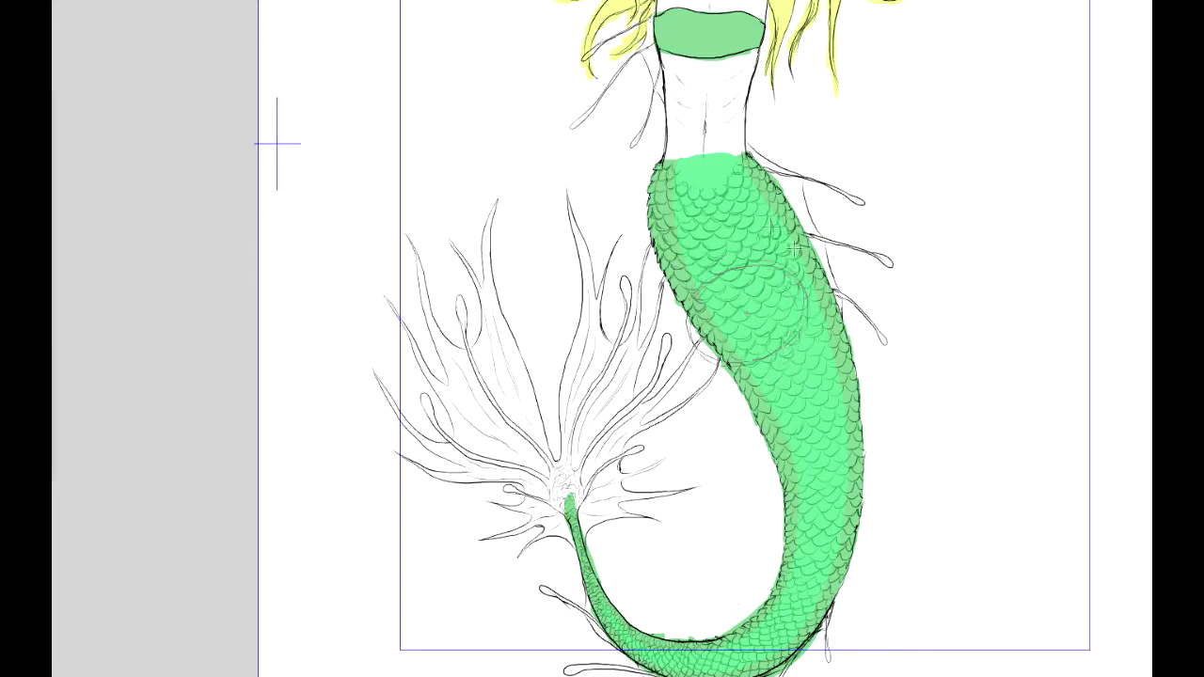
{"action": "left_click", "coordinate": [720, 229]}
{"action": "key", "text": "ctrl+z"}
{"action": "mouse_move", "coordinate": [709, 189]}
{"action": "left_mouse_down"}
{"action": "mouse_move", "coordinate": [803, 407]}
{"action": "mouse_move", "coordinate": [856, 382]}
{"action": "left_mouse_up"}
{"action": "key", "text": "ctrl+z"}
{"action": "left_click_drag", "start_coordinate": [720, 188], "coordinate": [822, 370]}
{"action": "left_click", "coordinate": [903, 325]}
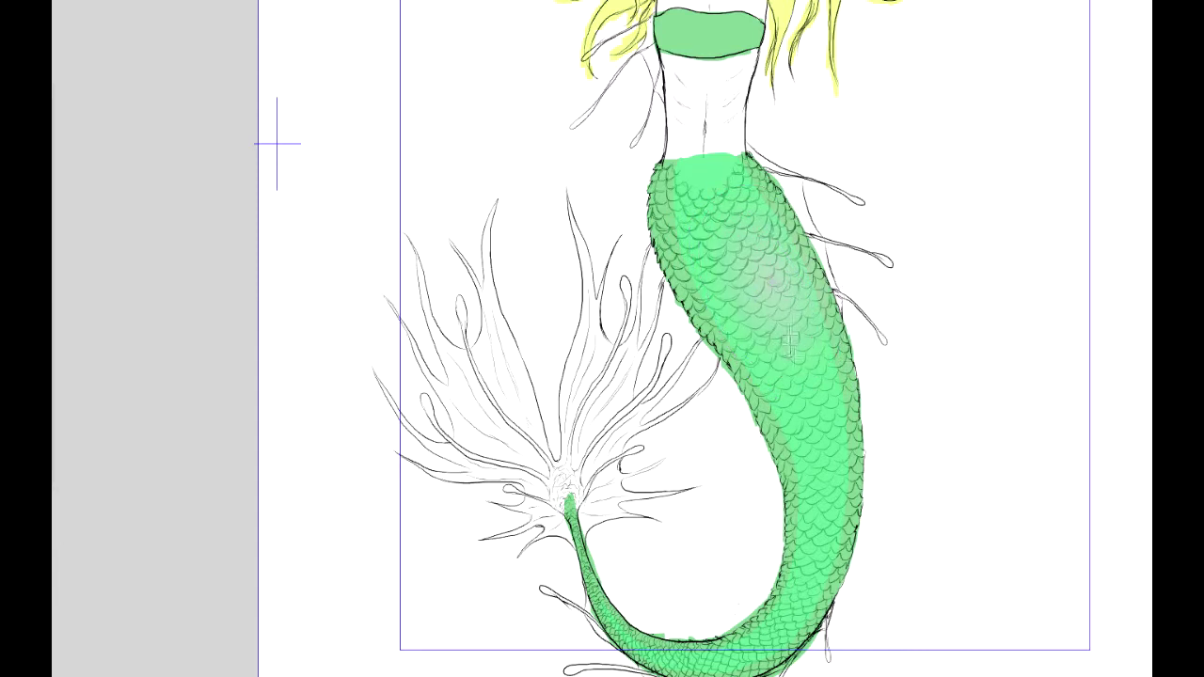
{"action": "key", "text": "ctrl+z"}
{"action": "left_click_drag", "start_coordinate": [674, 168], "coordinate": [859, 516]}
{"action": "left_click", "coordinate": [957, 339]}
{"action": "key", "text": "ctrl+z"}
- Lay overlapping elliptical gradients in soft pinkish grey down the middle of the tail, from the upper part to the outer curve
{"action": "left_click_drag", "start_coordinate": [763, 292], "coordinate": [890, 390]}
{"action": "left_click", "coordinate": [891, 382]}
{"action": "left_click_drag", "start_coordinate": [785, 355], "coordinate": [867, 592]}
{"action": "left_click", "coordinate": [925, 349]}
{"action": "left_click_drag", "start_coordinate": [763, 288], "coordinate": [852, 443]}
{"action": "left_click", "coordinate": [873, 379]}
{"action": "left_click_drag", "start_coordinate": [798, 384], "coordinate": [854, 479]}
{"action": "left_click", "coordinate": [930, 361]}
- Extend the pinkish-grey sheen with more elongated elliptical gradients down the outer curve toward the tail's bend
{"action": "scroll", "coordinate": [825, 316], "scroll_direction": "up", "scroll_amount": 1}
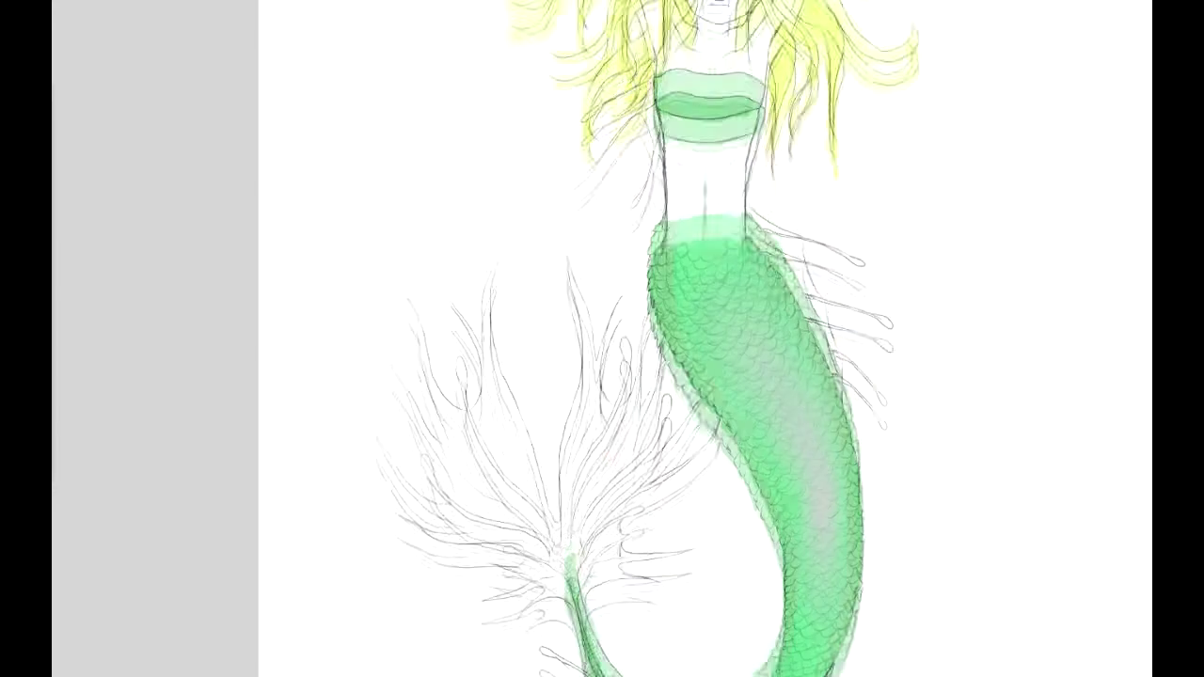
{"action": "scroll", "coordinate": [825, 316], "scroll_direction": "down", "scroll_amount": 3}
{"action": "left_click_drag", "start_coordinate": [818, 316], "coordinate": [842, 384]}
{"action": "left_click", "coordinate": [840, 289]}
{"action": "left_click_drag", "start_coordinate": [810, 306], "coordinate": [850, 374]}
{"action": "left_click", "coordinate": [837, 372]}
{"action": "mouse_move", "coordinate": [800, 297]}
{"action": "left_mouse_down"}
{"action": "mouse_move", "coordinate": [818, 378]}
{"action": "mouse_move", "coordinate": [846, 410]}
{"action": "left_mouse_up"}
{"action": "left_click", "coordinate": [929, 305]}
{"action": "left_click_drag", "start_coordinate": [789, 287], "coordinate": [867, 413]}
{"action": "left_click", "coordinate": [929, 327]}
{"action": "left_click_drag", "start_coordinate": [775, 283], "coordinate": [859, 440]}
{"action": "left_click", "coordinate": [981, 329]}
{"action": "key", "text": "ctrl+z"}
{"action": "left_click_drag", "start_coordinate": [813, 319], "coordinate": [836, 402]}
{"action": "left_click", "coordinate": [950, 320]}
- Add small pinkish-grey elliptical gradients along the bottom bend of the tail
{"action": "left_click_drag", "start_coordinate": [749, 426], "coordinate": [773, 506]}
{"action": "left_click", "coordinate": [871, 346]}
{"action": "left_click_drag", "start_coordinate": [695, 450], "coordinate": [721, 530]}
{"action": "left_click", "coordinate": [672, 508]}
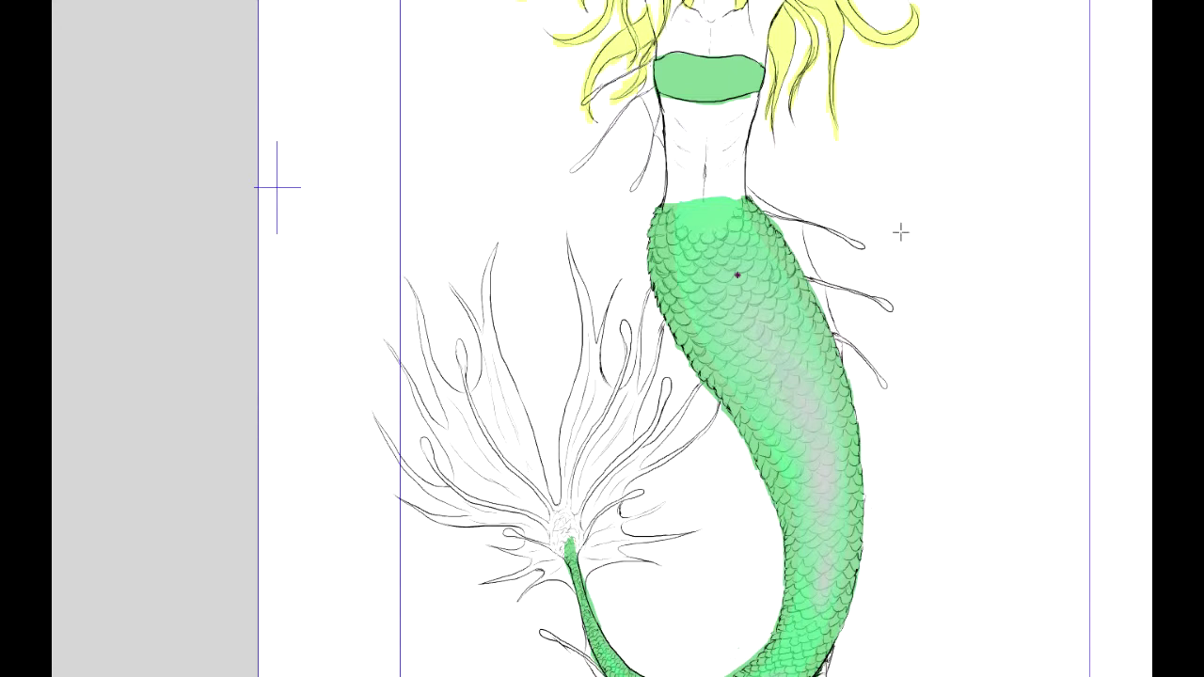
- Blend the pinkish-grey sheen into the upper tail with tall, narrow elliptical gradients
{"action": "left_click_drag", "start_coordinate": [735, 268], "coordinate": [787, 407]}
{"action": "left_click", "coordinate": [929, 407]}
{"action": "left_click_drag", "start_coordinate": [765, 308], "coordinate": [807, 454]}
{"action": "left_click", "coordinate": [916, 327]}
{"action": "left_click_drag", "start_coordinate": [773, 288], "coordinate": [829, 457]}
{"action": "left_click", "coordinate": [865, 388]}
{"action": "key", "text": "ctrl+z"}
{"action": "left_click_drag", "start_coordinate": [757, 290], "coordinate": [805, 441]}
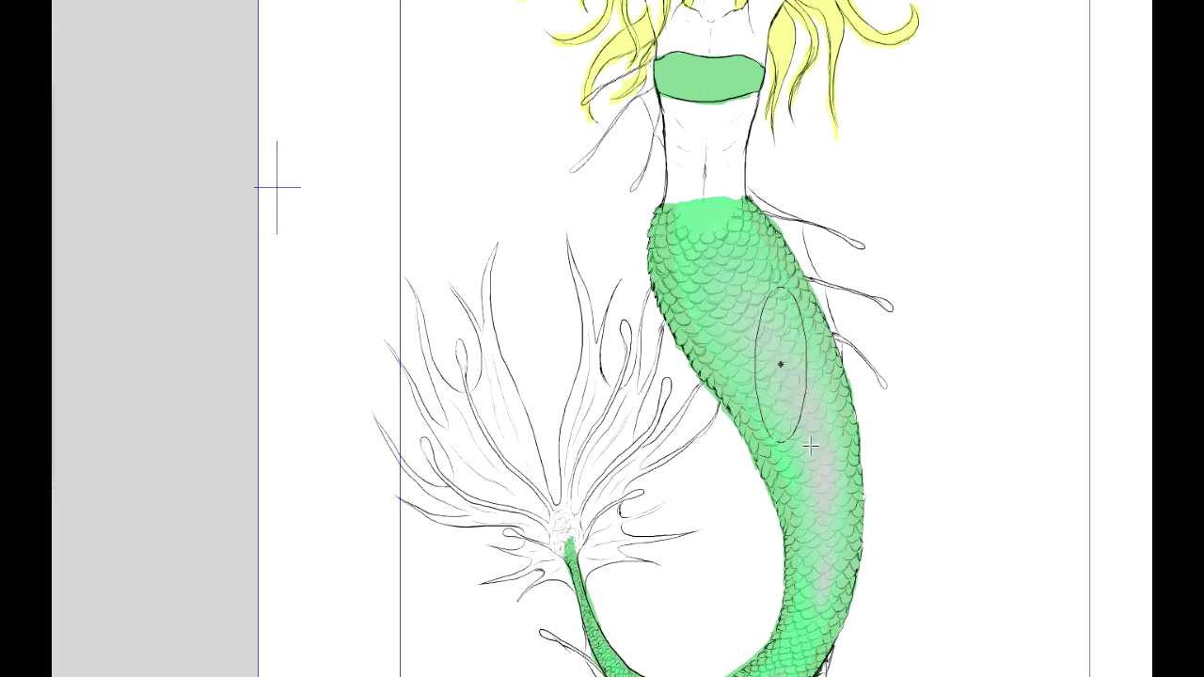
{"action": "left_click", "coordinate": [865, 392]}
- Add thin yellow elliptical highlights along the center of the grey sheen and around the tail's bottom bend
{"action": "scroll", "coordinate": [908, 416], "scroll_direction": "down", "scroll_amount": 3}
{"action": "mouse_move", "coordinate": [800, 241]}
{"action": "left_mouse_down"}
{"action": "mouse_move", "coordinate": [836, 389]}
{"action": "mouse_move", "coordinate": [845, 333]}
{"action": "left_mouse_up"}
{"action": "left_click_drag", "start_coordinate": [822, 376], "coordinate": [877, 416]}
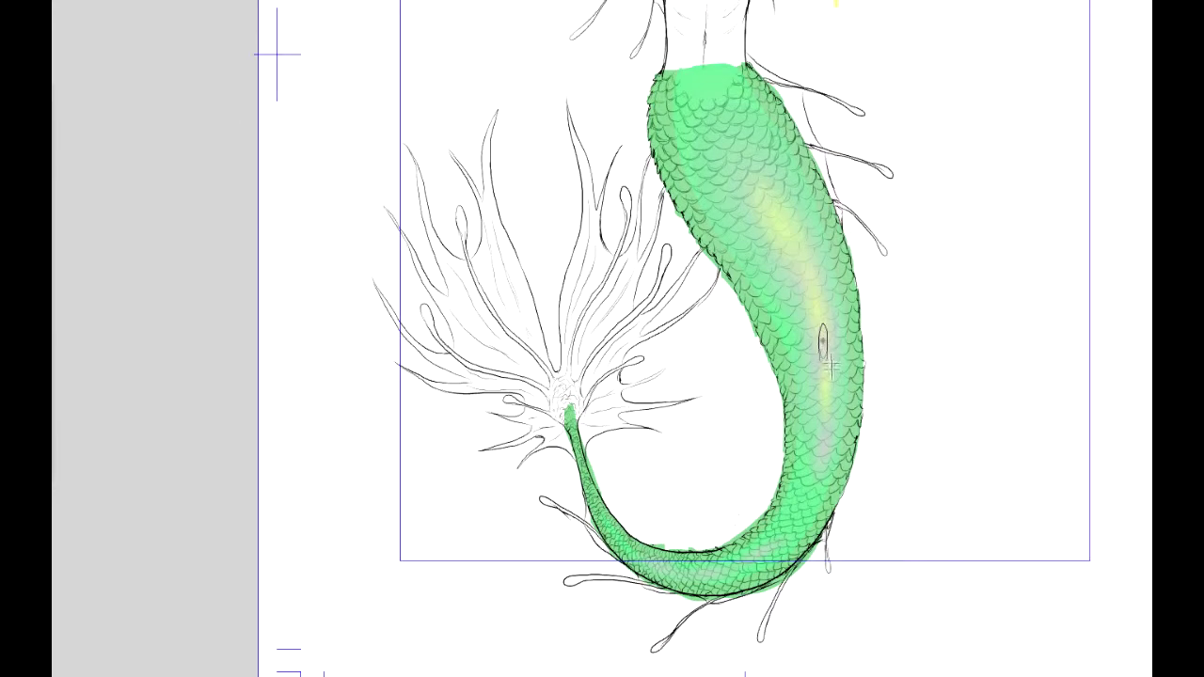
{"action": "left_click_drag", "start_coordinate": [802, 263], "coordinate": [815, 293]}
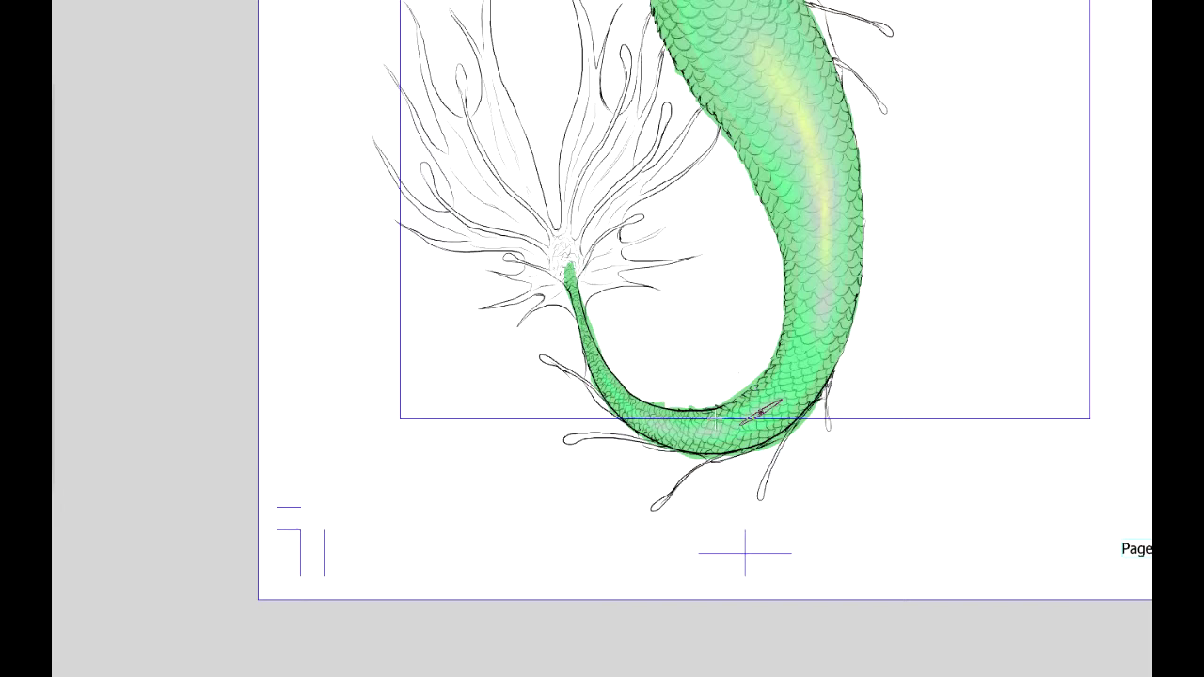
{"action": "left_click_drag", "start_coordinate": [705, 402], "coordinate": [710, 471]}
{"action": "left_click", "coordinate": [681, 444]}
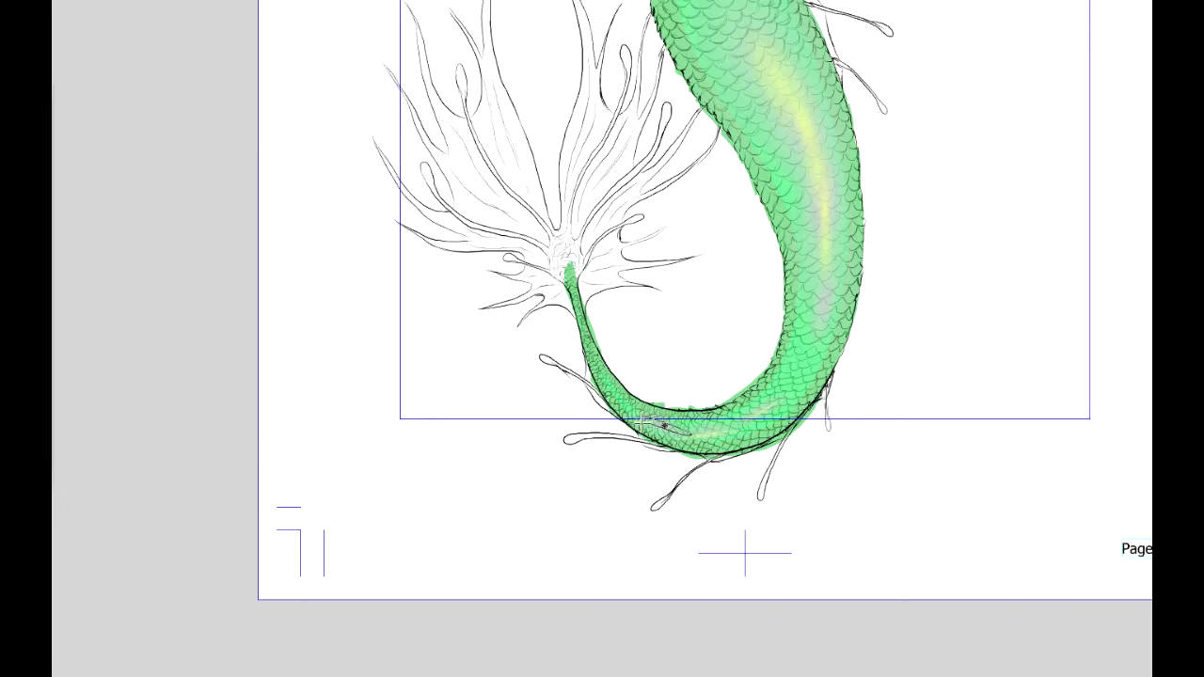
{"action": "scroll", "coordinate": [658, 403], "scroll_direction": "up", "scroll_amount": 5}
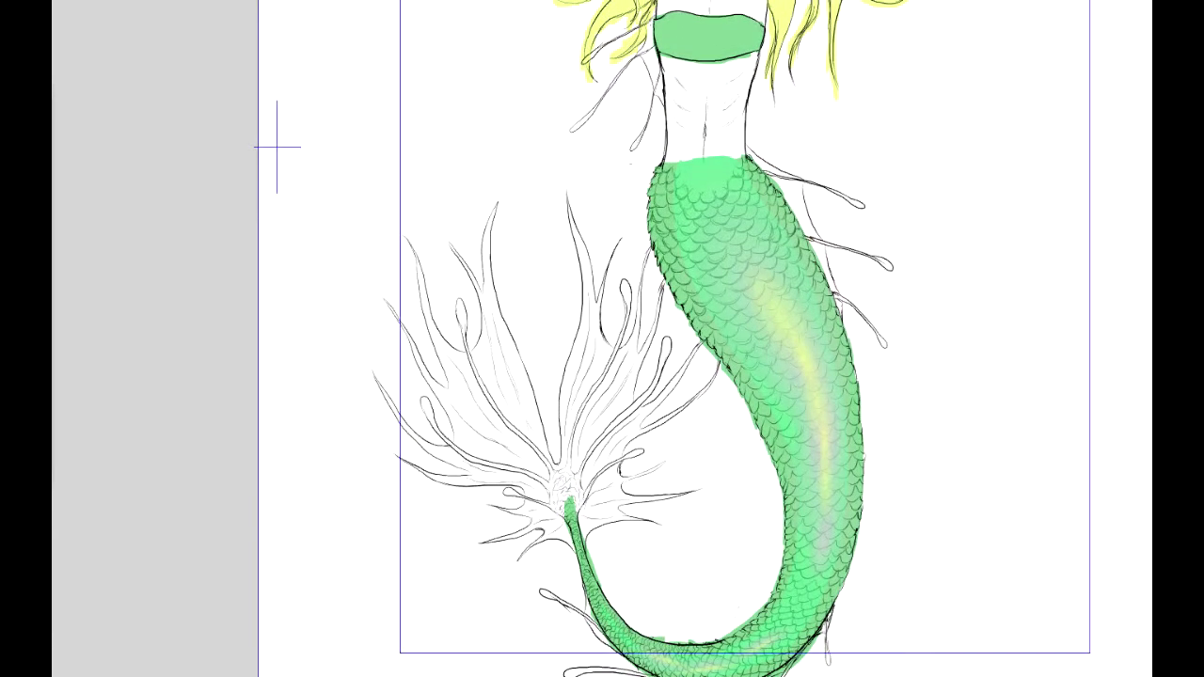
- Paint lighter green over both halves of the bandeau top, keeping muted green at the center and side edges
{"action": "key", "text": "ctrl+minus"}
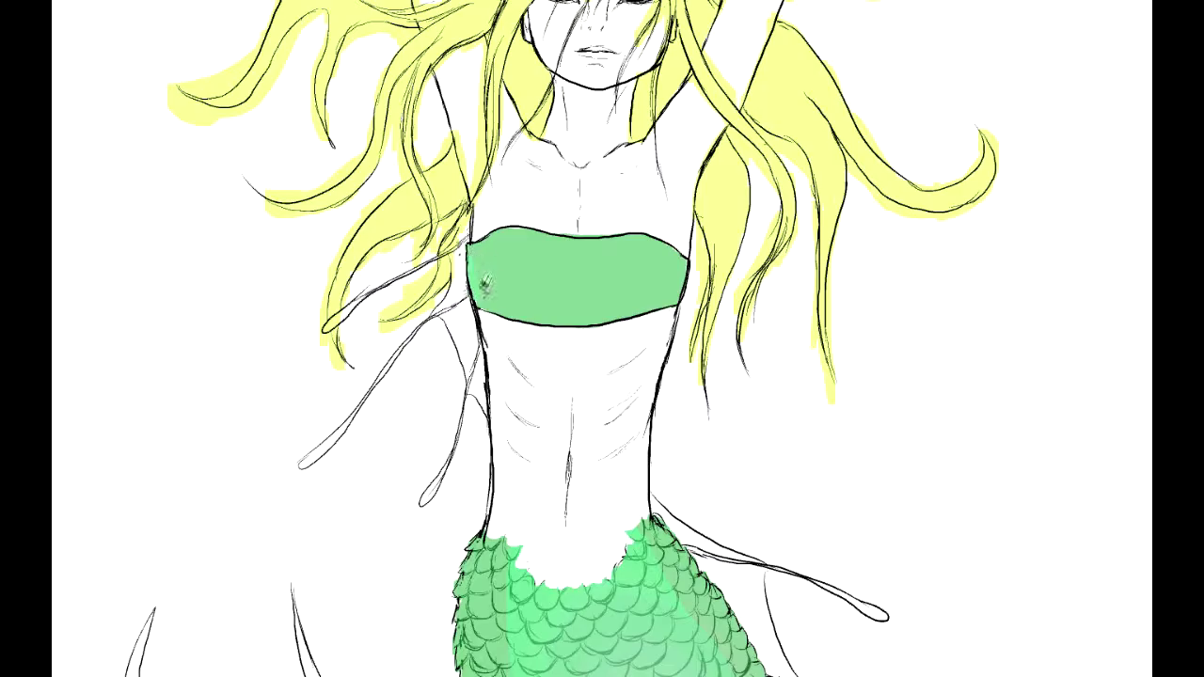
{"action": "left_click", "coordinate": [602, 263]}
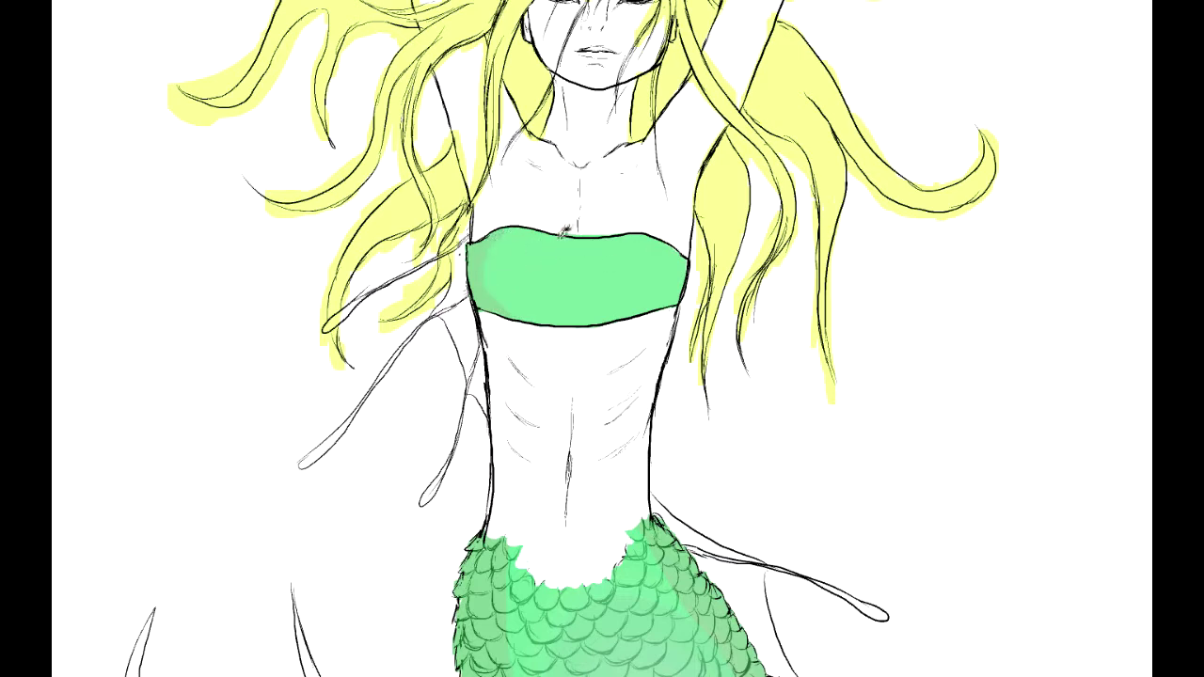
{"action": "mouse_move", "coordinate": [553, 256]}
{"action": "left_mouse_down"}
{"action": "mouse_move", "coordinate": [592, 253]}
{"action": "mouse_move", "coordinate": [575, 295]}
{"action": "mouse_move", "coordinate": [541, 315]}
{"action": "mouse_move", "coordinate": [579, 312]}
{"action": "left_mouse_up"}
{"action": "mouse_move", "coordinate": [576, 230]}
{"action": "left_mouse_down"}
{"action": "mouse_move", "coordinate": [596, 262]}
{"action": "mouse_move", "coordinate": [602, 316]}
{"action": "mouse_move", "coordinate": [590, 293]}
{"action": "left_mouse_up"}
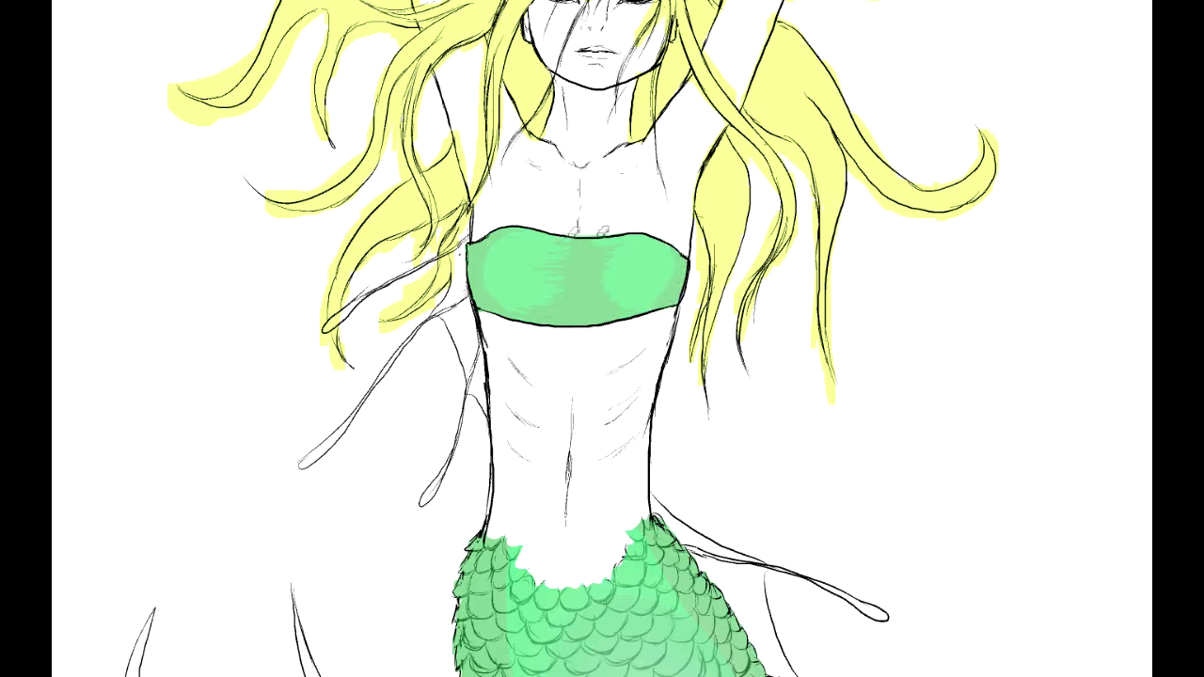
{"action": "scroll", "coordinate": [293, 325], "scroll_direction": "up", "scroll_amount": 2}
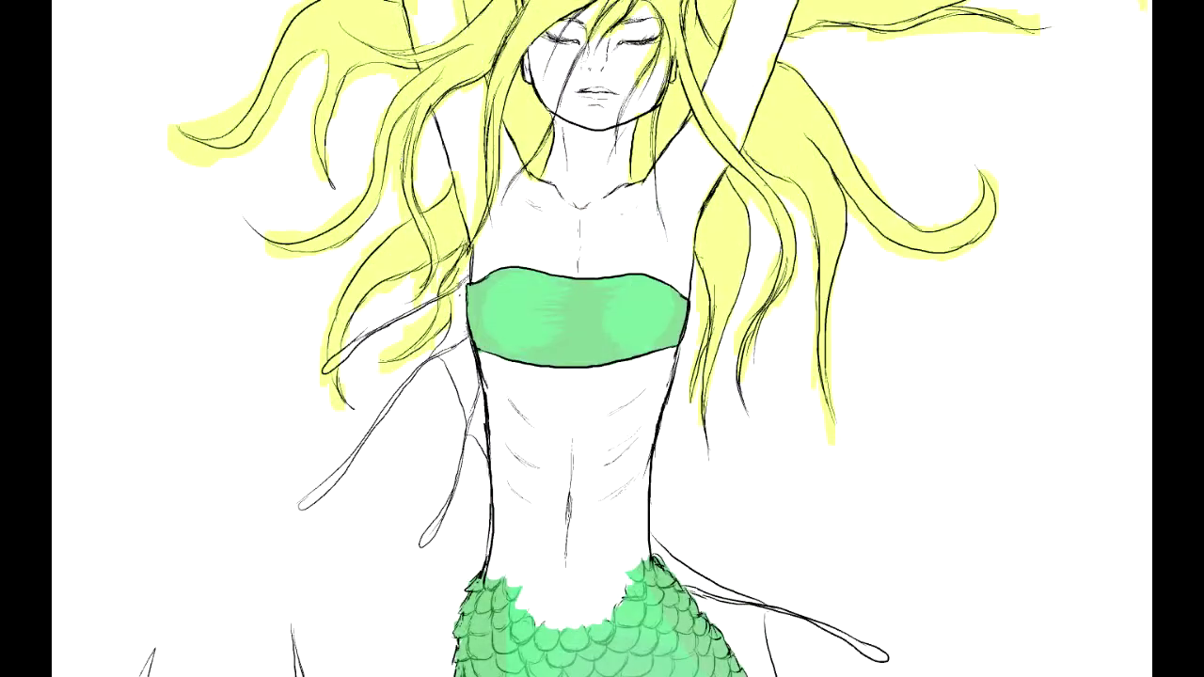
{"action": "scroll", "coordinate": [602, 338], "scroll_direction": "up", "scroll_amount": 6}
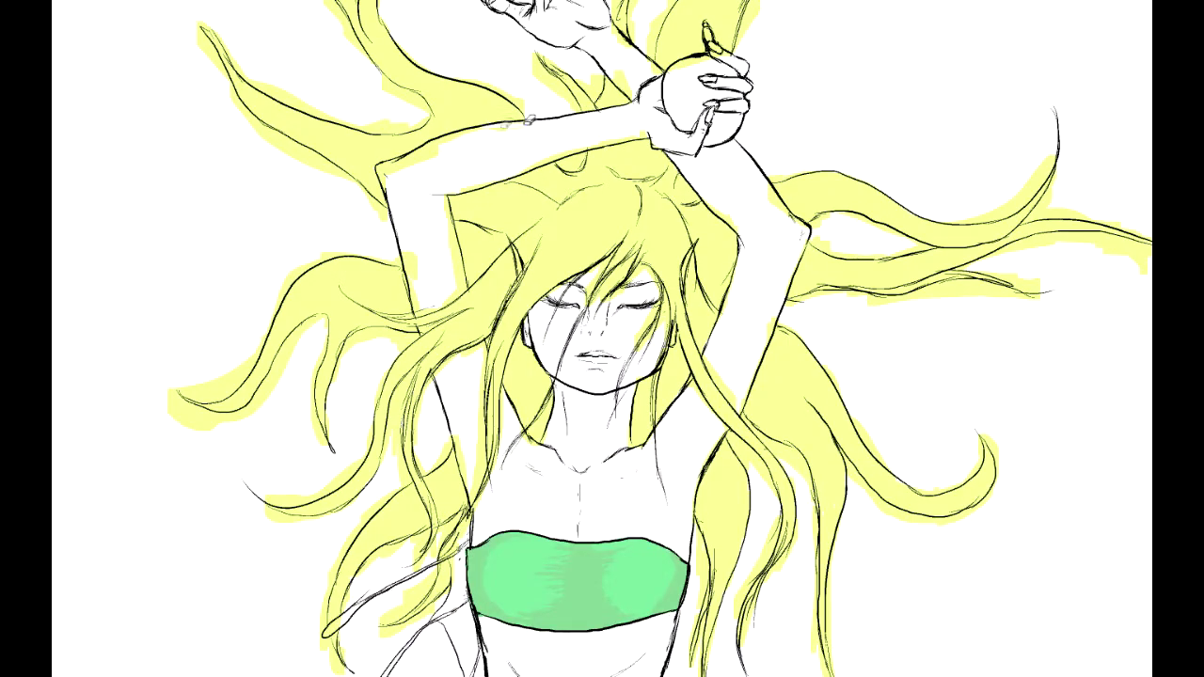
{"action": "scroll", "coordinate": [602, 339], "scroll_direction": "down", "scroll_amount": 2}
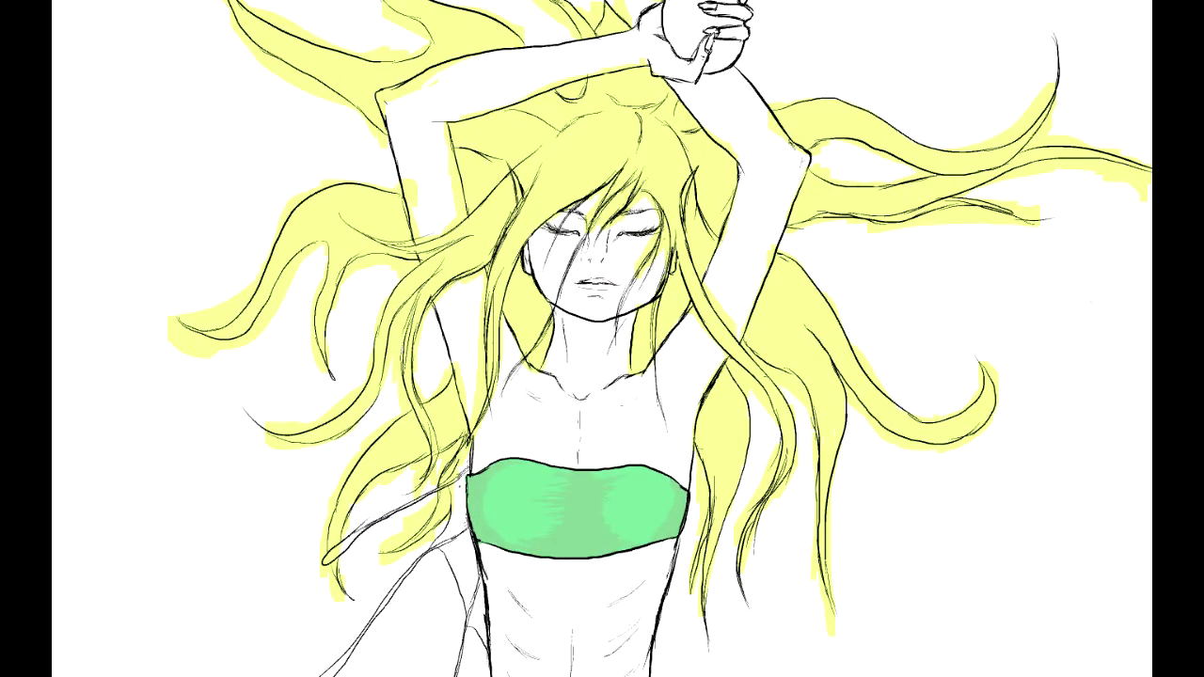